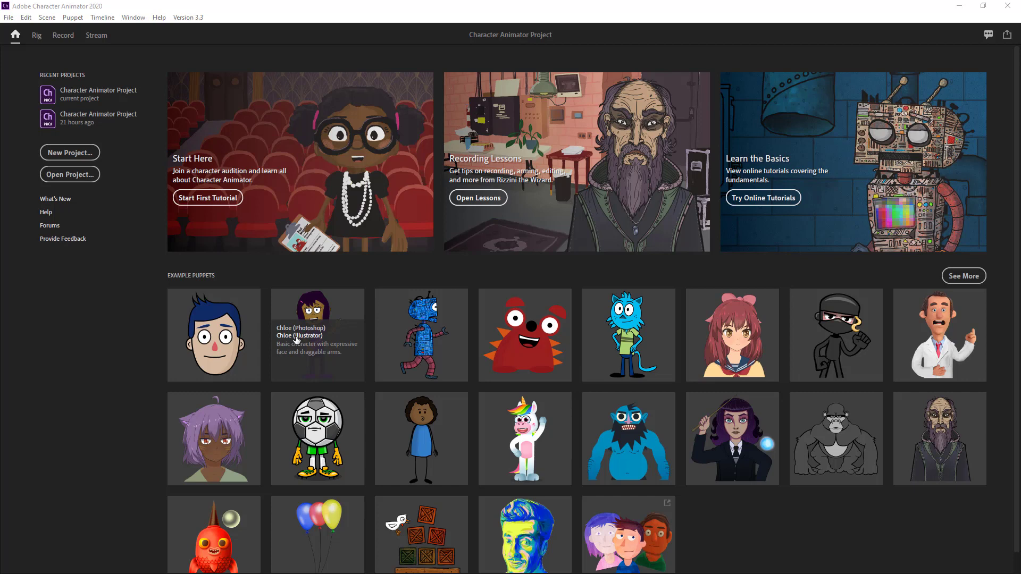
Step: Load the Chloe (Illustrator) example puppet from the Home screen's Example Puppets
{"action": "left_click", "coordinate": [297, 337]}
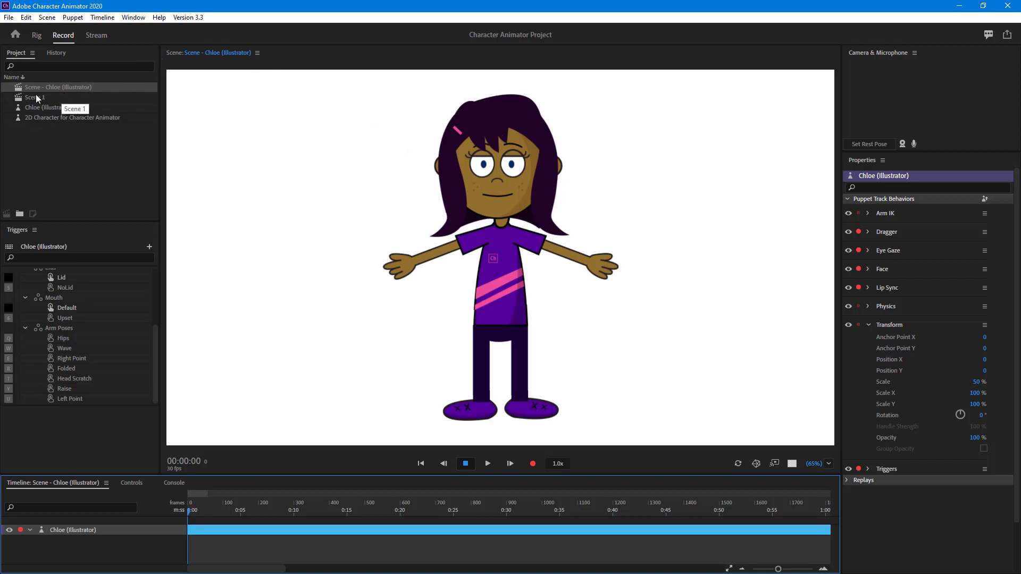
Step: Use Edit Original on the Chloe (Illustrator) puppet to open its artwork in Illustrator
{"action": "left_click", "coordinate": [65, 87]}
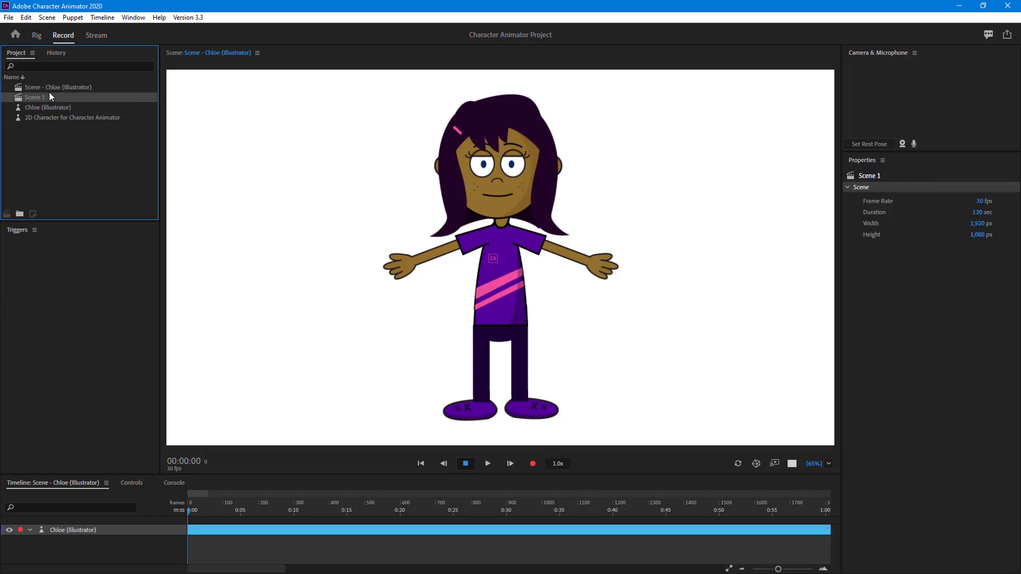
{"action": "left_click", "coordinate": [49, 88]}
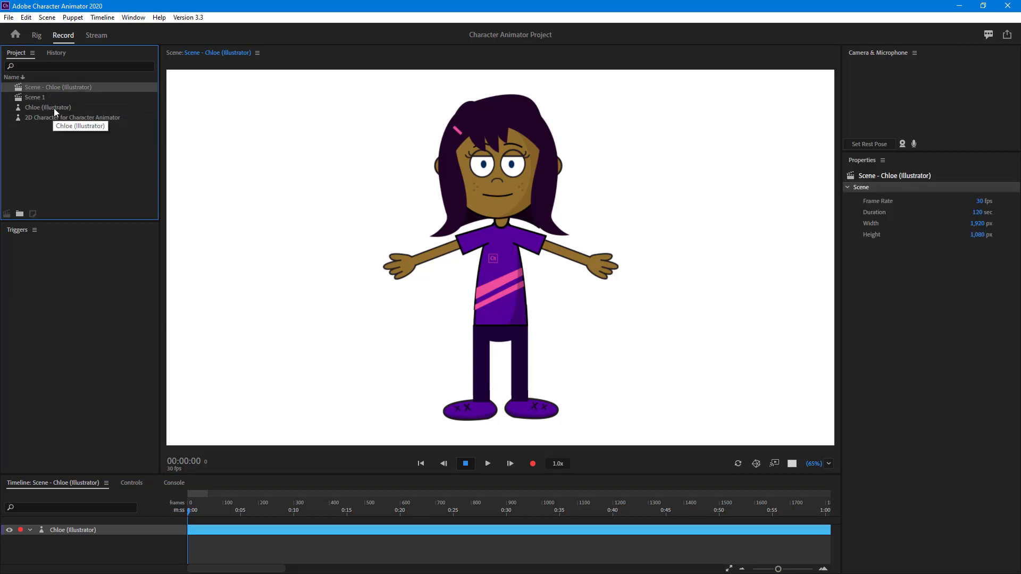
{"action": "left_click", "coordinate": [46, 108]}
{"action": "right_click", "coordinate": [44, 109]}
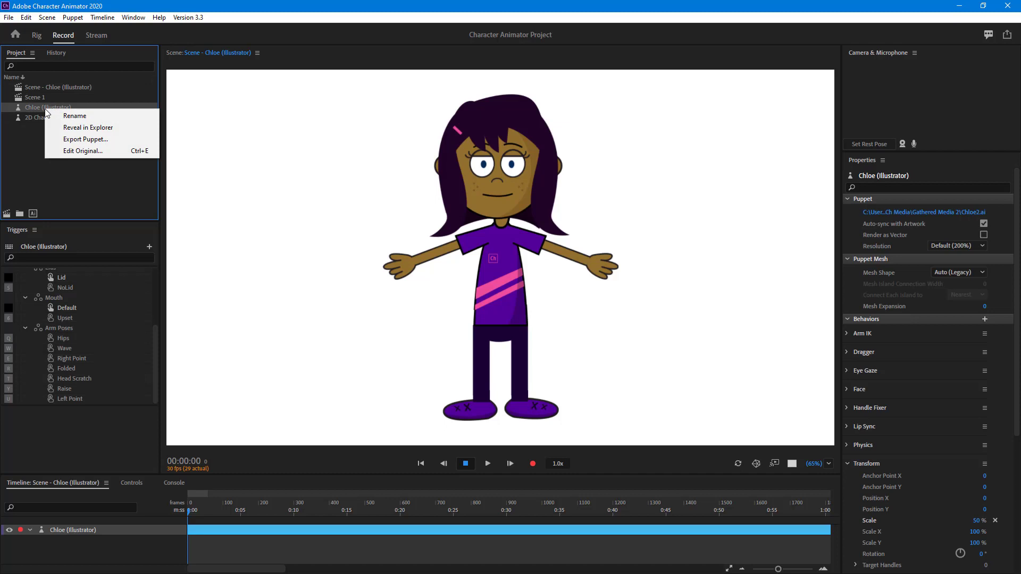
{"action": "left_click", "coordinate": [94, 151]}
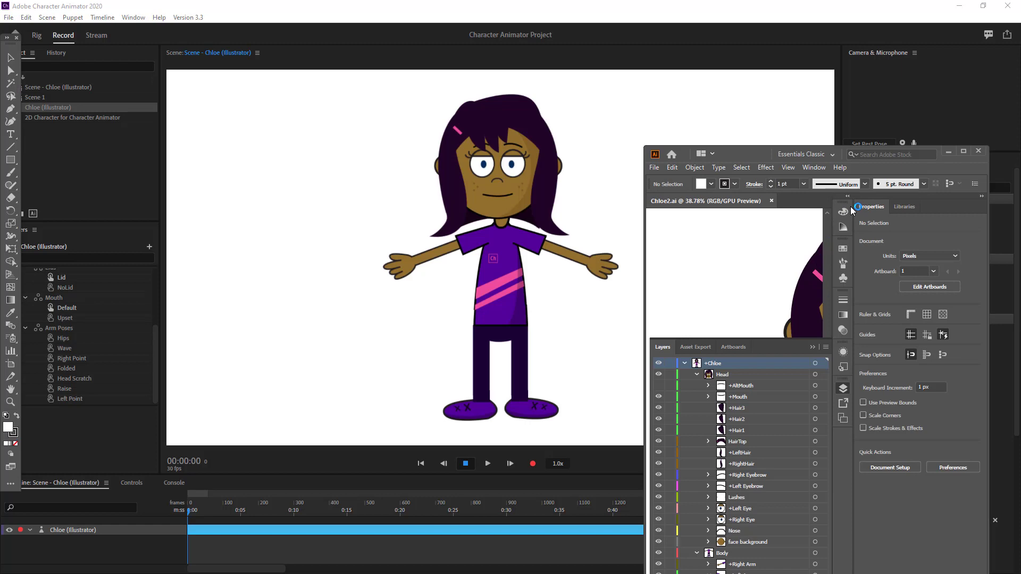
Step: Maximize the Illustrator window showing Chloe2.ai and select the Hair layer
{"action": "left_click", "coordinate": [965, 151]}
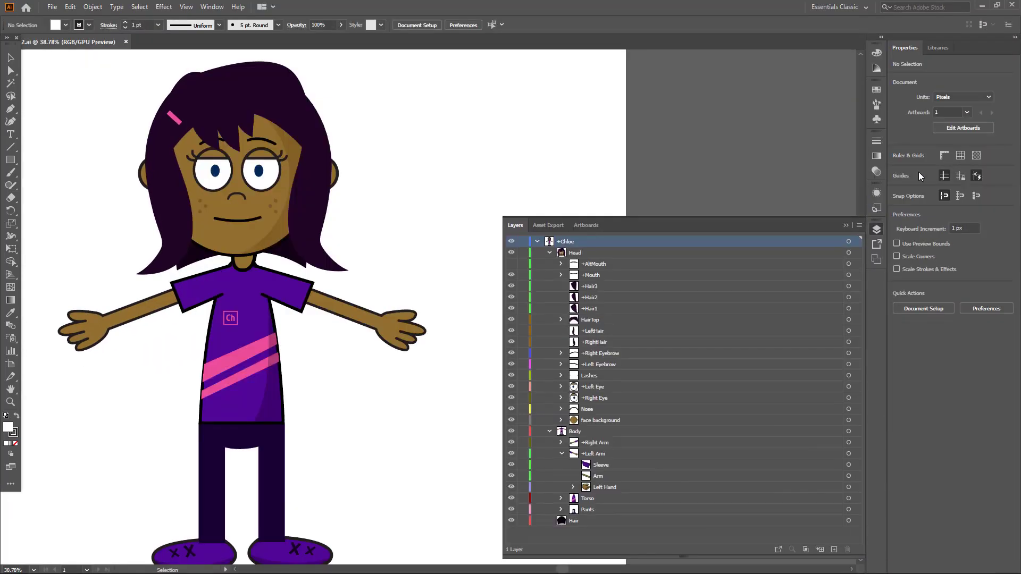
{"action": "scroll", "coordinate": [304, 287], "scroll_direction": "down", "scroll_amount": 3}
{"action": "scroll", "coordinate": [301, 278], "scroll_direction": "up", "scroll_amount": 3}
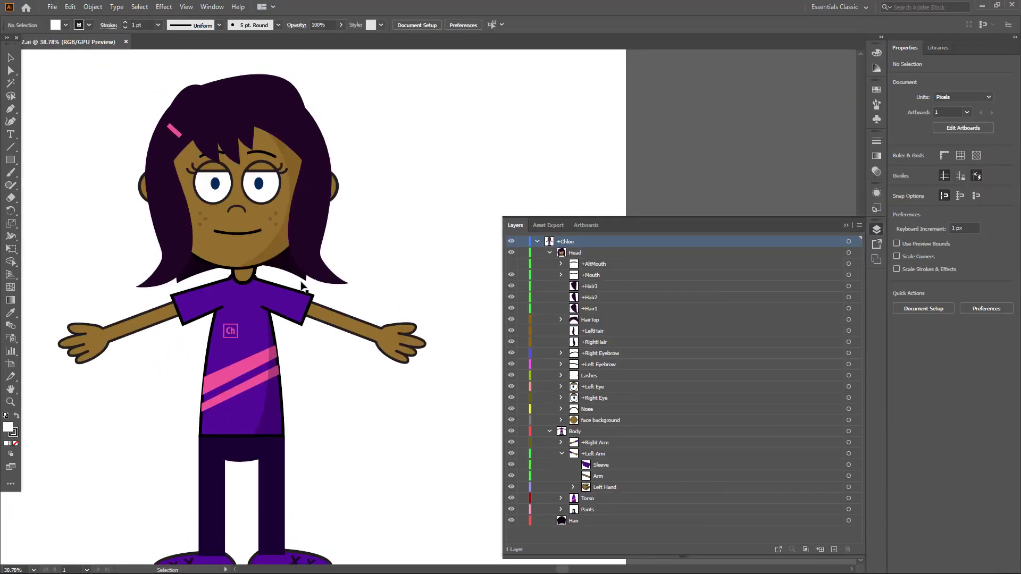
{"action": "scroll", "coordinate": [301, 278], "scroll_direction": "down", "scroll_amount": 2}
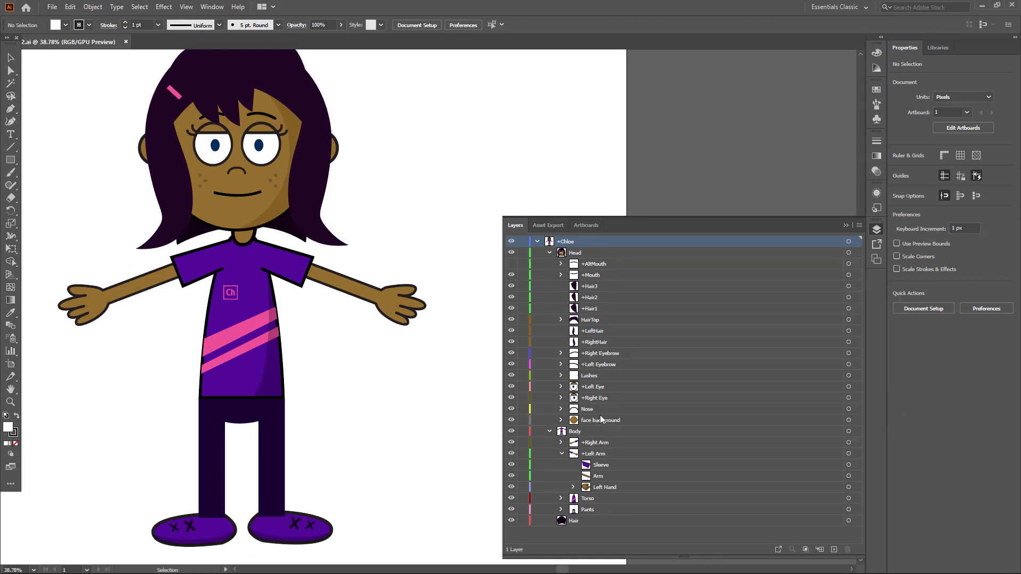
{"action": "left_click", "coordinate": [579, 520]}
Step: Under Head, briefly hide and reshow +Hair3, +Hair2 and +Hair1 to identify each strand
{"action": "left_click", "coordinate": [581, 254]}
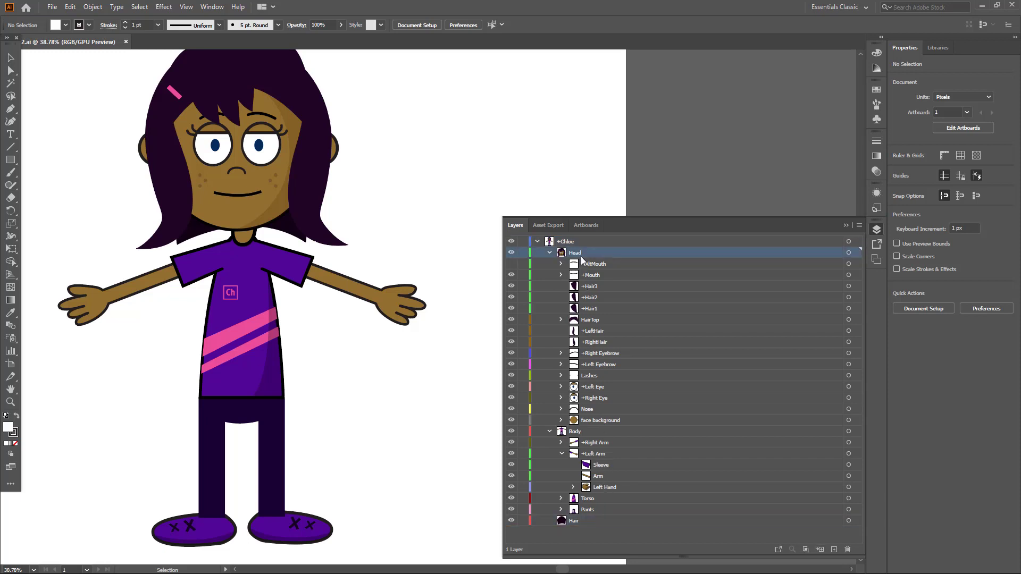
{"action": "left_click", "coordinate": [510, 286]}
{"action": "left_click", "coordinate": [510, 286]}
{"action": "left_click", "coordinate": [510, 297]}
{"action": "left_click", "coordinate": [511, 298]}
{"action": "left_click", "coordinate": [511, 309]}
{"action": "left_click", "coordinate": [510, 308]}
Step: Hide the +LeftHair and +RightHair side-hair layers, then select Chloe's left arm and hand
{"action": "left_click", "coordinate": [511, 330]}
{"action": "left_click", "coordinate": [511, 342]}
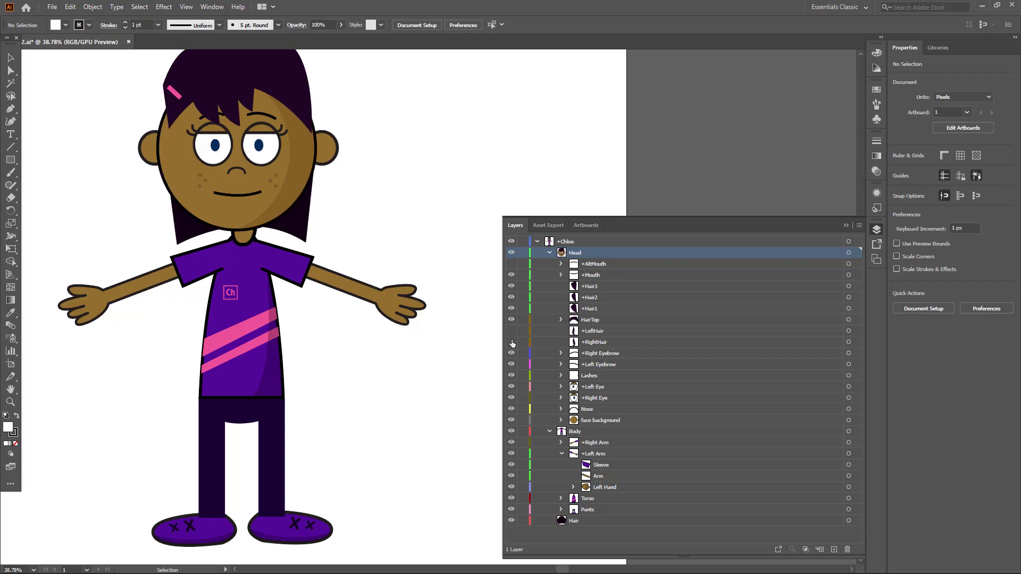
{"action": "scroll", "coordinate": [321, 319], "scroll_direction": "up", "scroll_amount": 3}
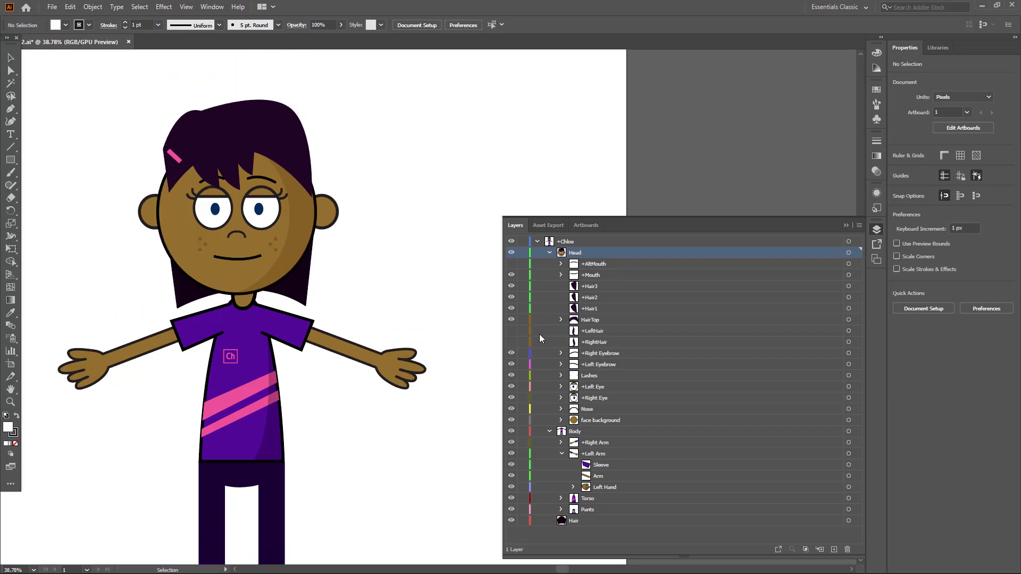
{"action": "scroll", "coordinate": [404, 319], "scroll_direction": "down", "scroll_amount": 3}
{"action": "left_click_drag", "start_coordinate": [347, 258], "coordinate": [343, 279]}
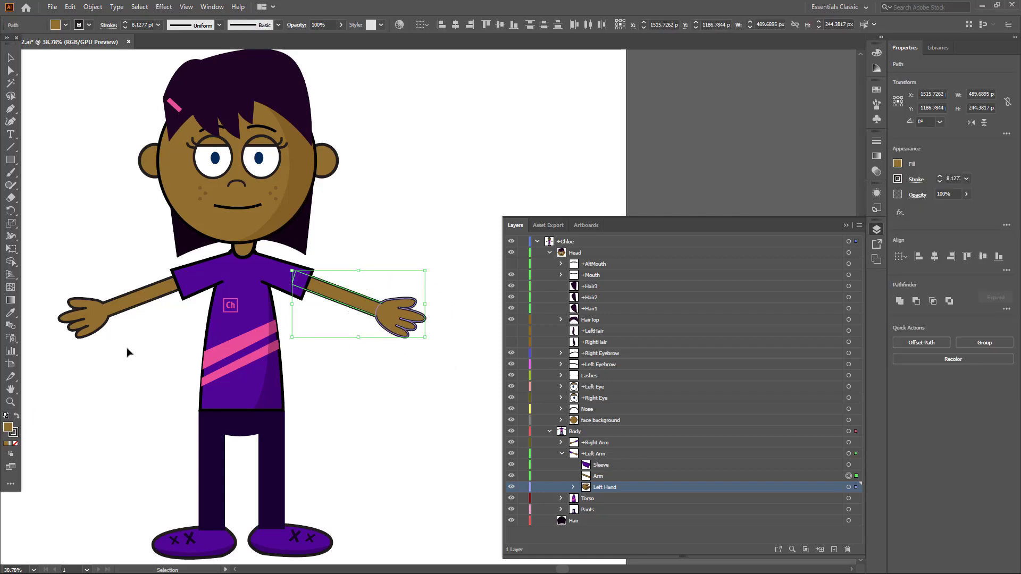
Step: Fill the selected arm and hand with light skin tone FFDCA4 (R255 G220 B164)
{"action": "double_click", "coordinate": [7, 428]}
{"action": "left_click_drag", "start_coordinate": [442, 234], "coordinate": [420, 228]}
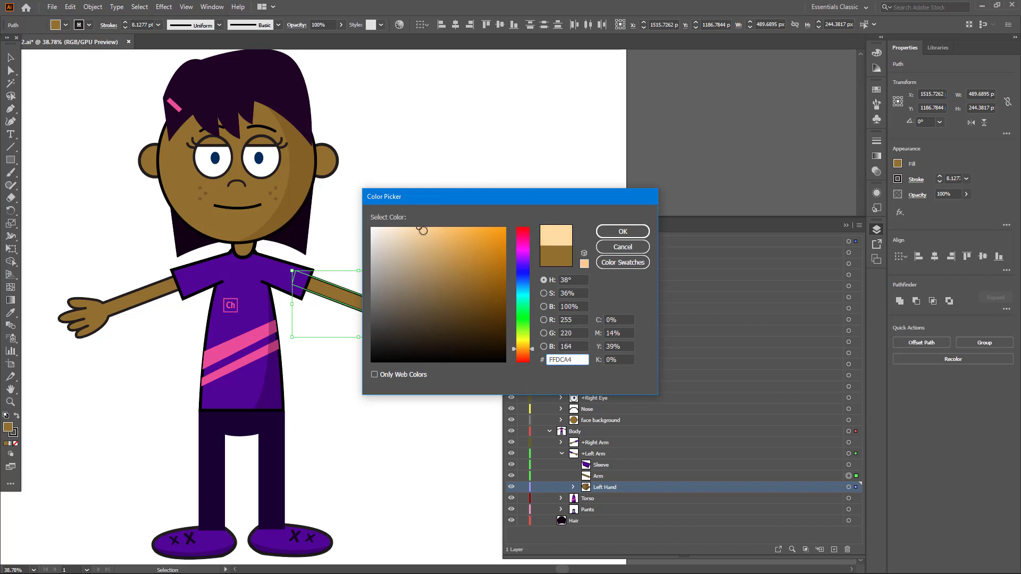
{"action": "left_click", "coordinate": [620, 232]}
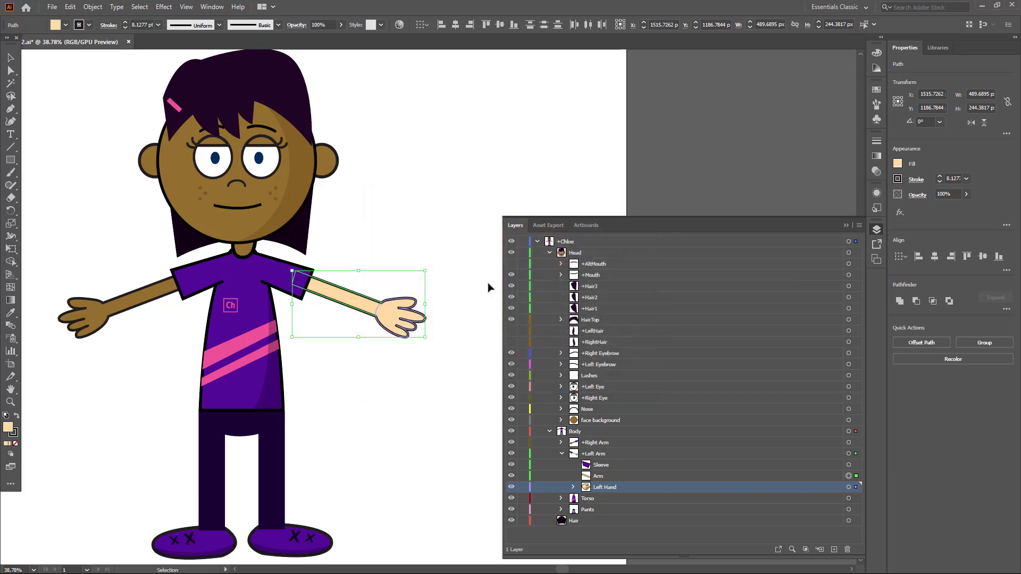
Step: Save FFDCA4 as a new swatch, then select the right arm and hand
{"action": "left_click", "coordinate": [66, 25]}
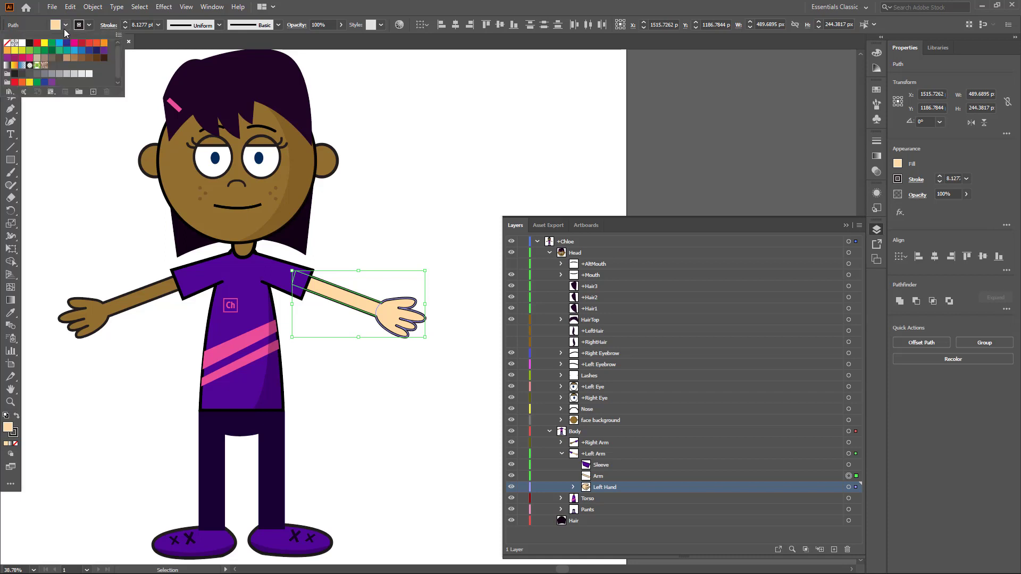
{"action": "left_click", "coordinate": [93, 92]}
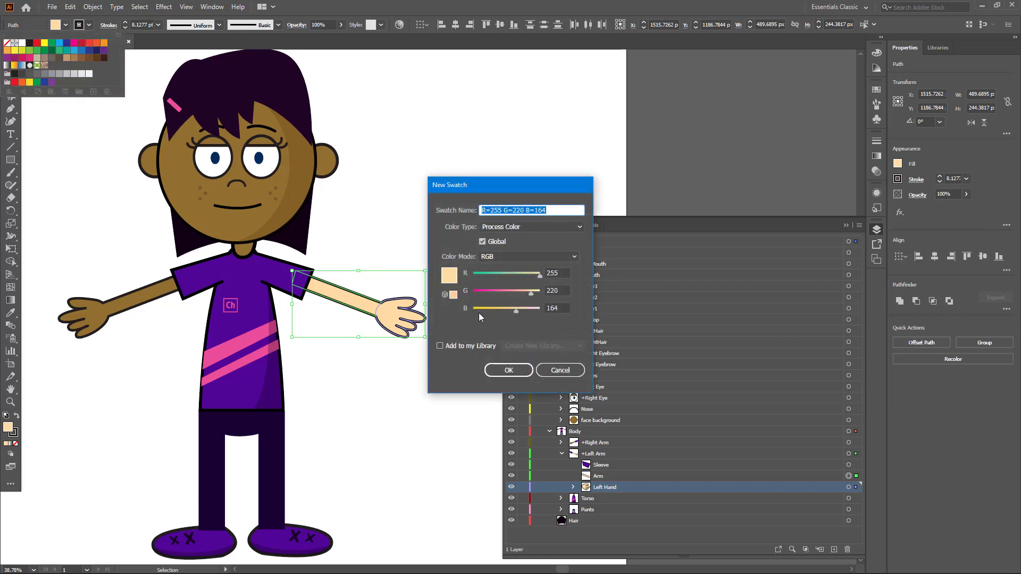
{"action": "left_click", "coordinate": [508, 371]}
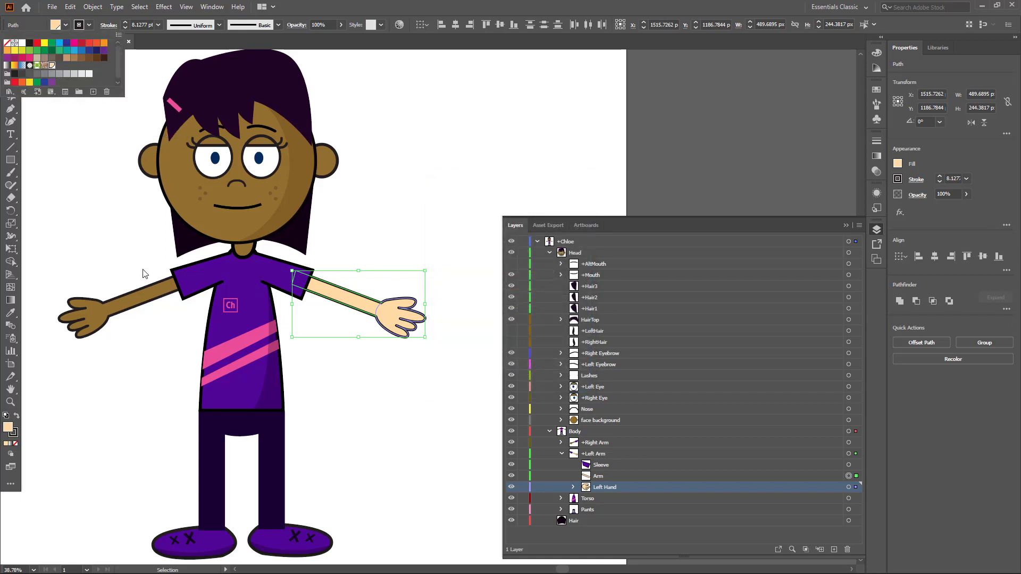
{"action": "left_click_drag", "start_coordinate": [62, 250], "coordinate": [139, 314]}
{"action": "left_click", "coordinate": [65, 25]}
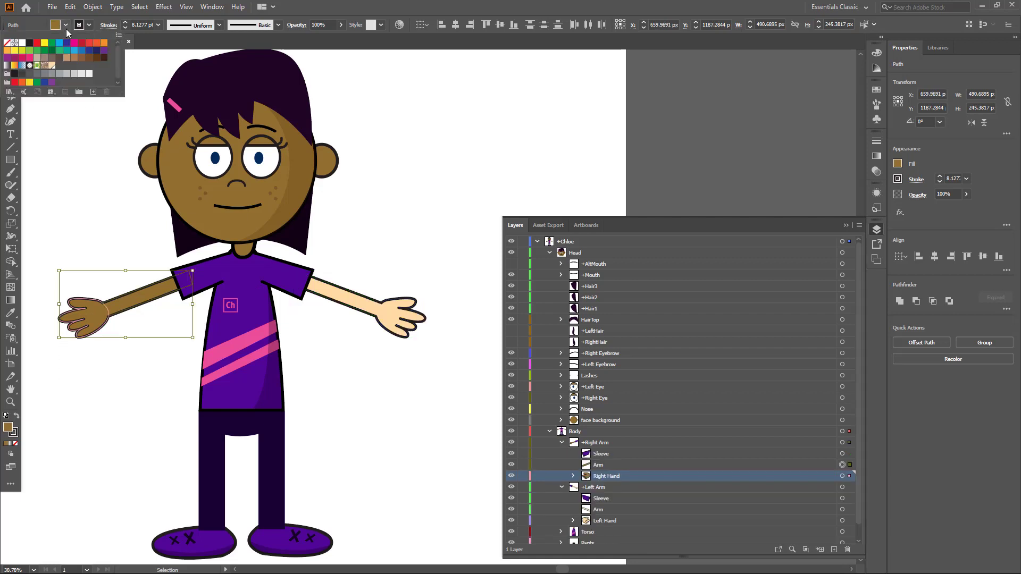
Step: Apply the peach swatch to the right arm and hand and the face ellipse
{"action": "left_click", "coordinate": [54, 67]}
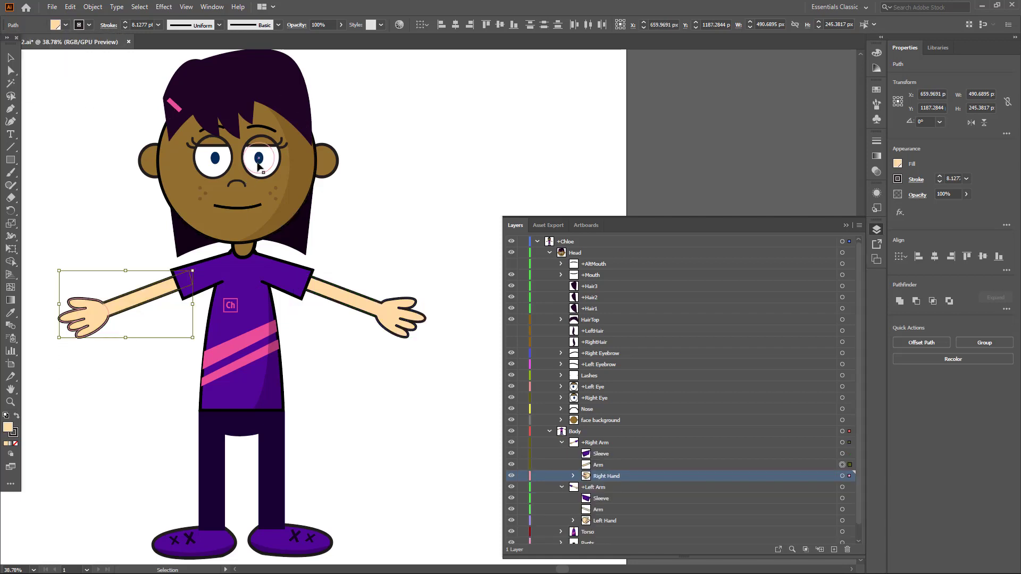
{"action": "left_click", "coordinate": [302, 168]}
{"action": "left_click", "coordinate": [250, 176]}
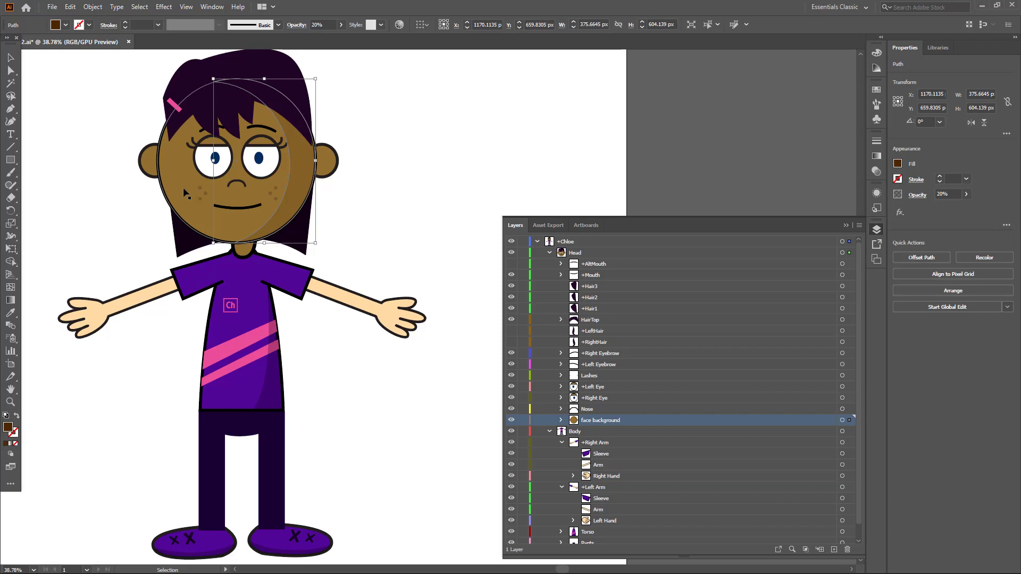
{"action": "left_click", "coordinate": [66, 25]}
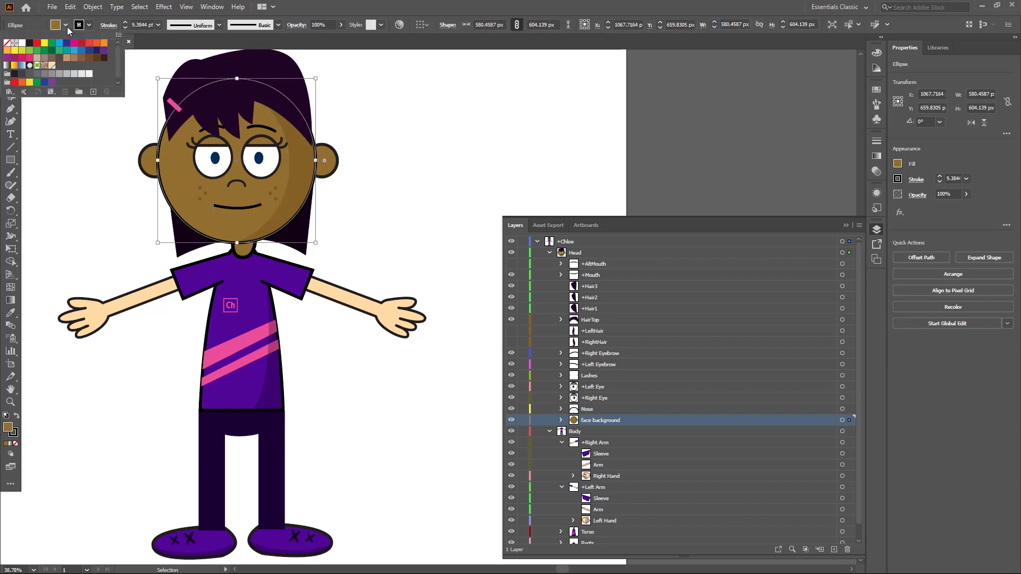
{"action": "left_click", "coordinate": [54, 67]}
Step: Apply the peach swatch to both ears, the chin and the eyebrows together
{"action": "left_click", "coordinate": [151, 161]}
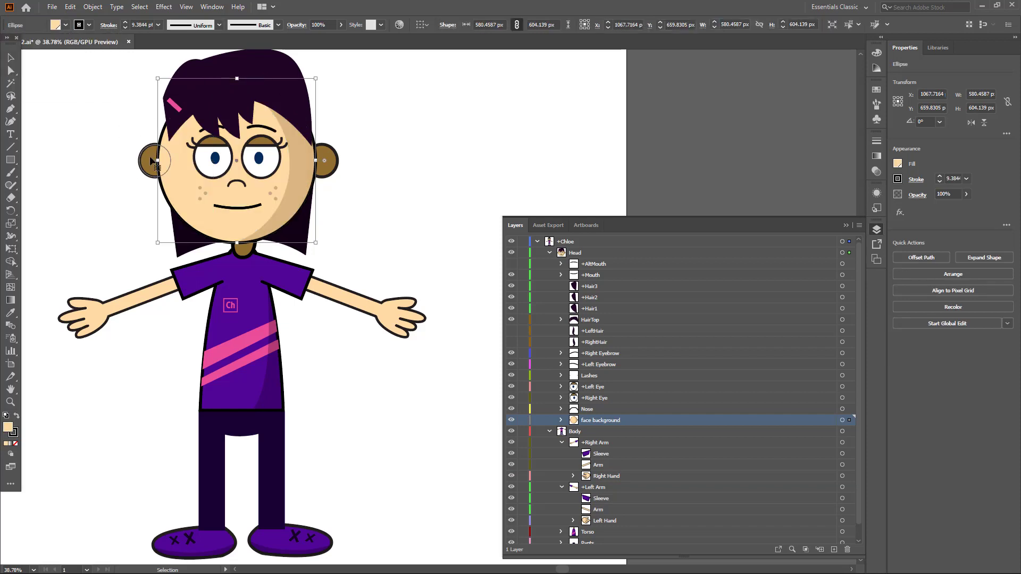
{"action": "left_click", "coordinate": [244, 255], "text": "shift"}
{"action": "left_click", "coordinate": [331, 163], "text": "shift"}
{"action": "left_click", "coordinate": [270, 149], "text": "shift"}
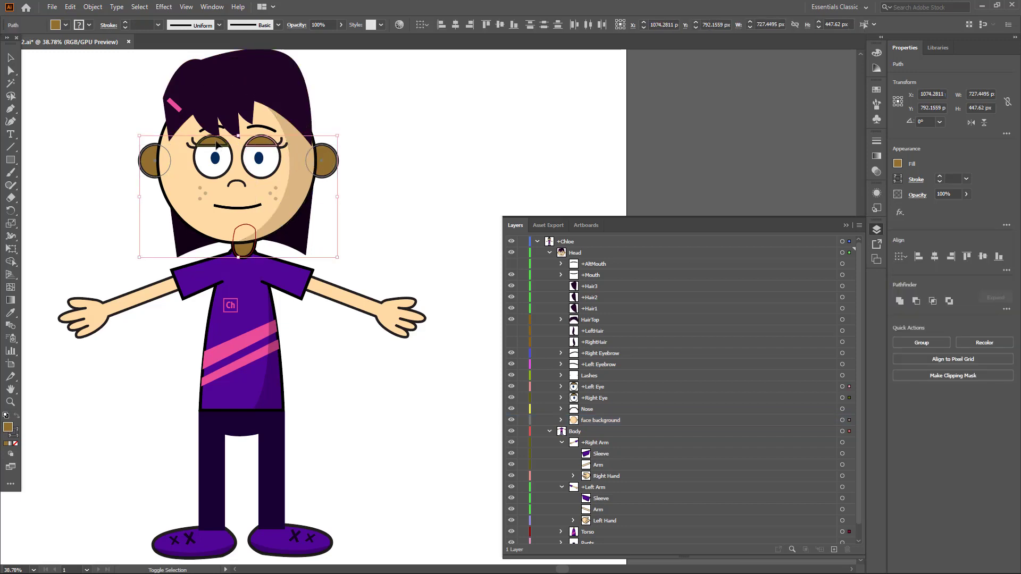
{"action": "left_click", "coordinate": [66, 25]}
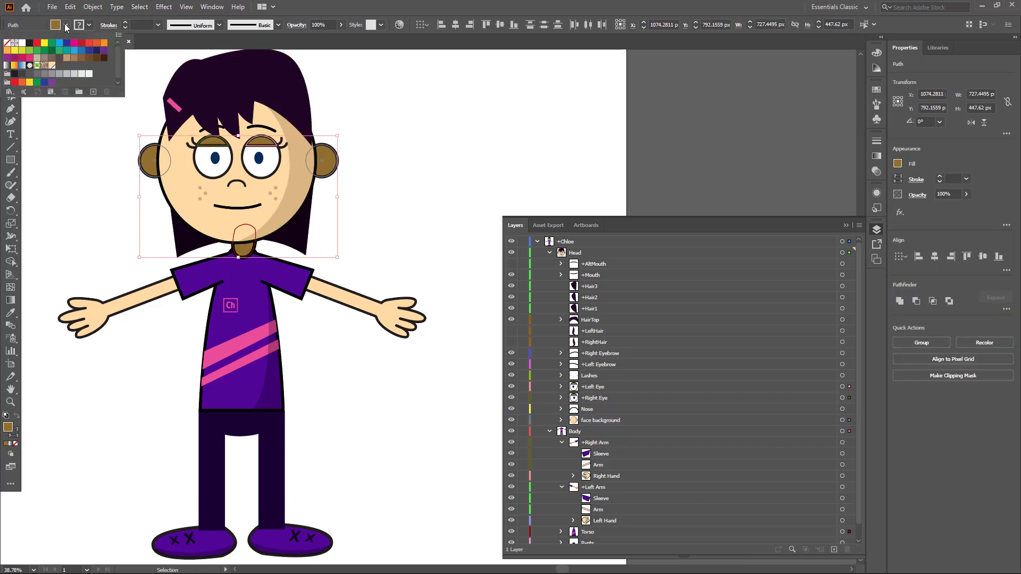
{"action": "left_click", "coordinate": [50, 70]}
{"action": "left_click", "coordinate": [403, 159]}
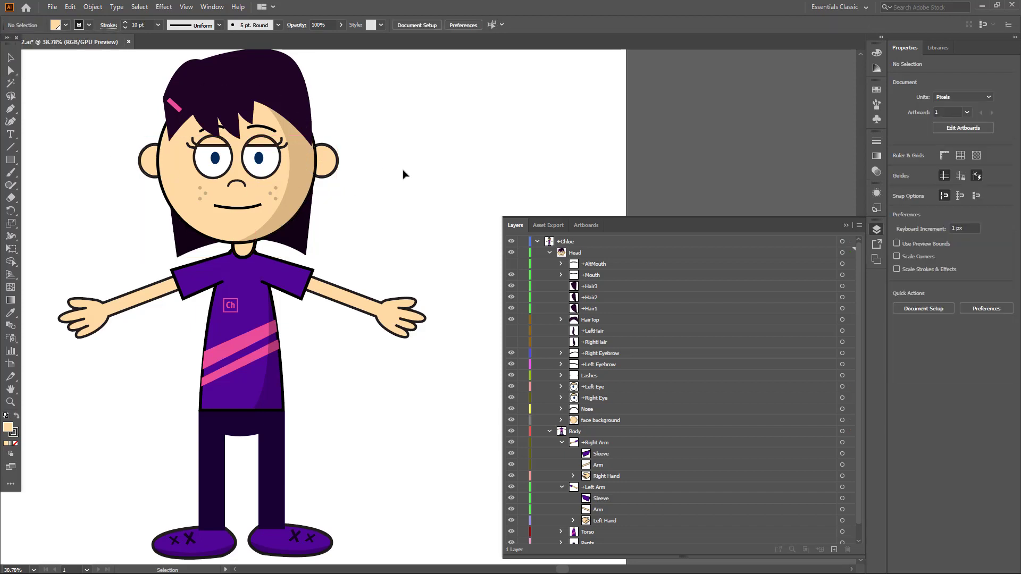
Step: Delete the Ch logo and both pink stripes from the shirt, then select the torso and a sleeve
{"action": "left_click", "coordinate": [230, 305]}
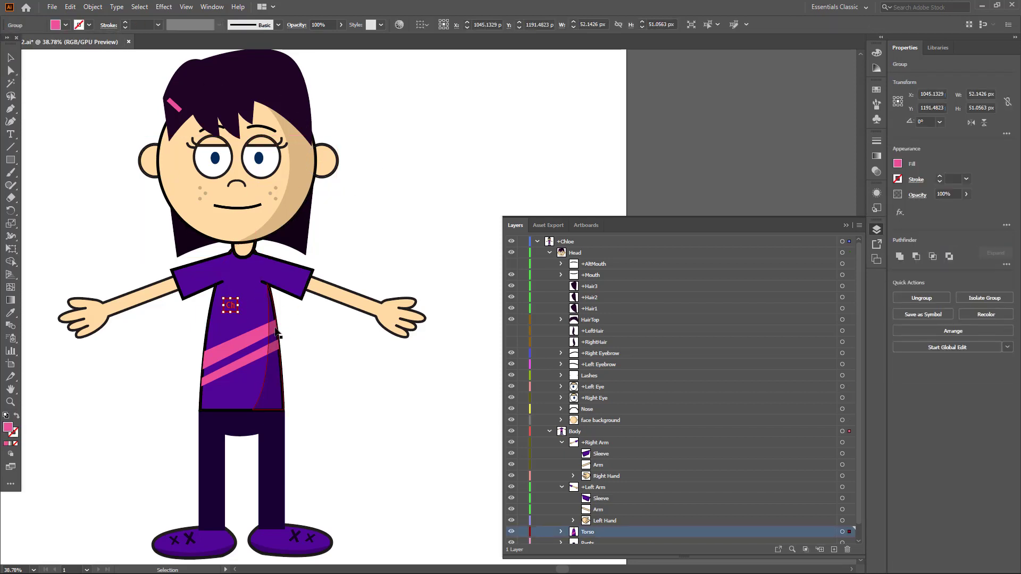
{"action": "left_click", "coordinate": [405, 196]}
{"action": "left_click_drag", "start_coordinate": [230, 306], "coordinate": [250, 347]}
{"action": "left_click", "coordinate": [249, 342]}
{"action": "key", "text": "Delete"}
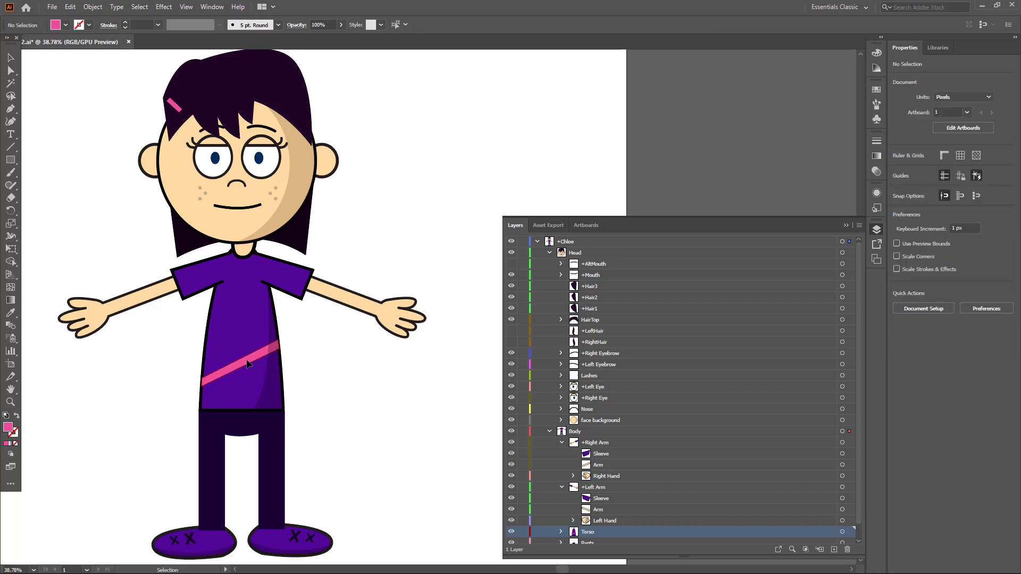
{"action": "left_click", "coordinate": [249, 362]}
{"action": "key", "text": "Delete"}
{"action": "left_click", "coordinate": [247, 348]}
{"action": "left_click", "coordinate": [307, 279], "text": "shift"}
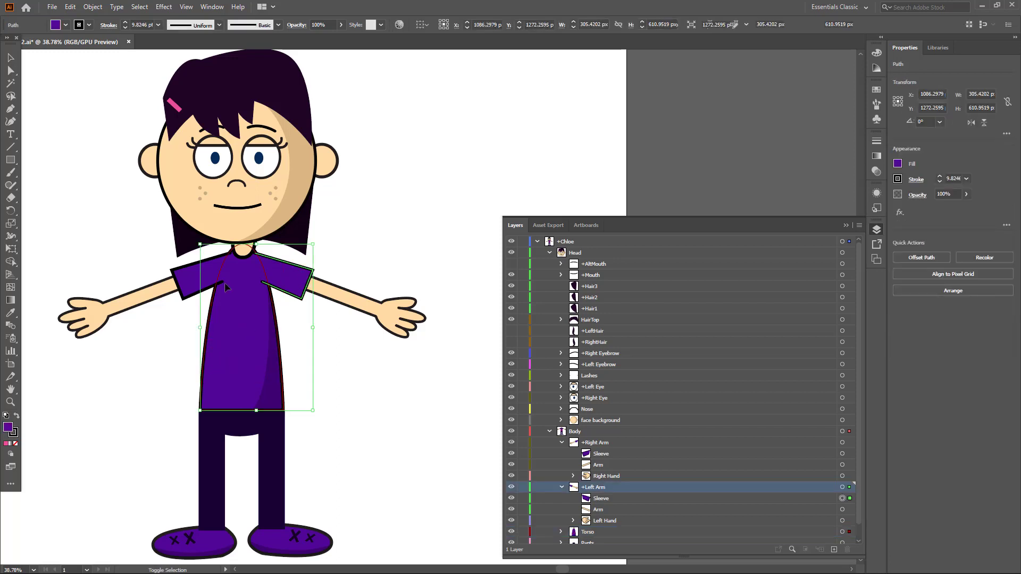
Step: Fill the shirt and both sleeves red and both pants legs blue
{"action": "left_click", "coordinate": [196, 283], "text": "shift"}
{"action": "left_click", "coordinate": [62, 25]}
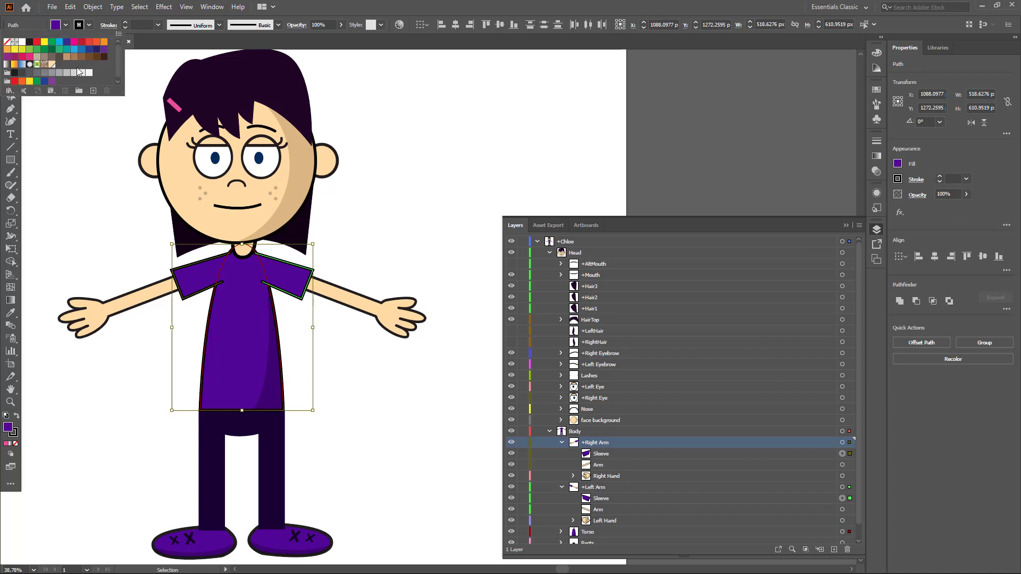
{"action": "left_click", "coordinate": [83, 44]}
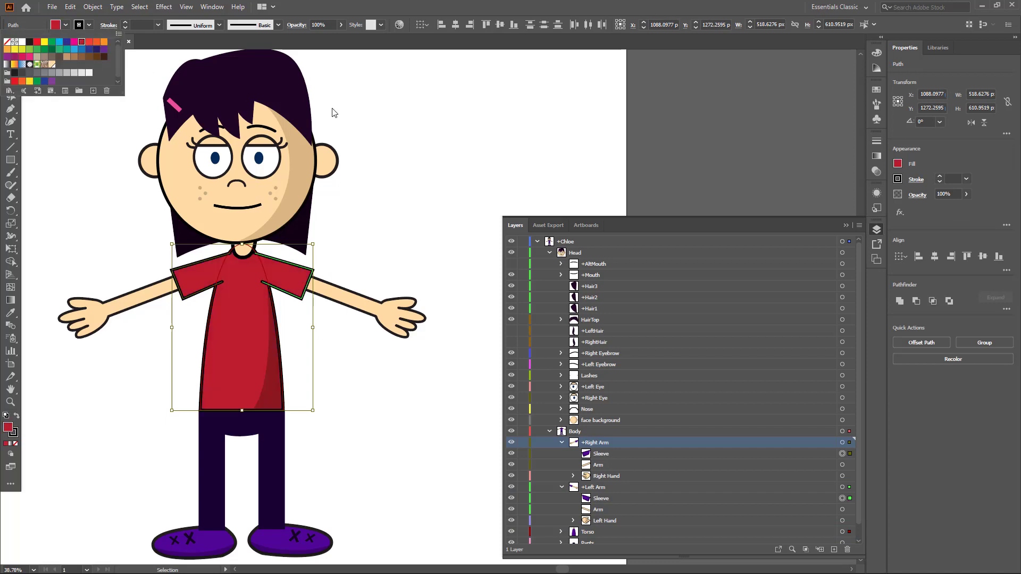
{"action": "left_click", "coordinate": [276, 457]}
{"action": "left_click", "coordinate": [218, 426], "text": "shift"}
{"action": "left_click", "coordinate": [61, 25]}
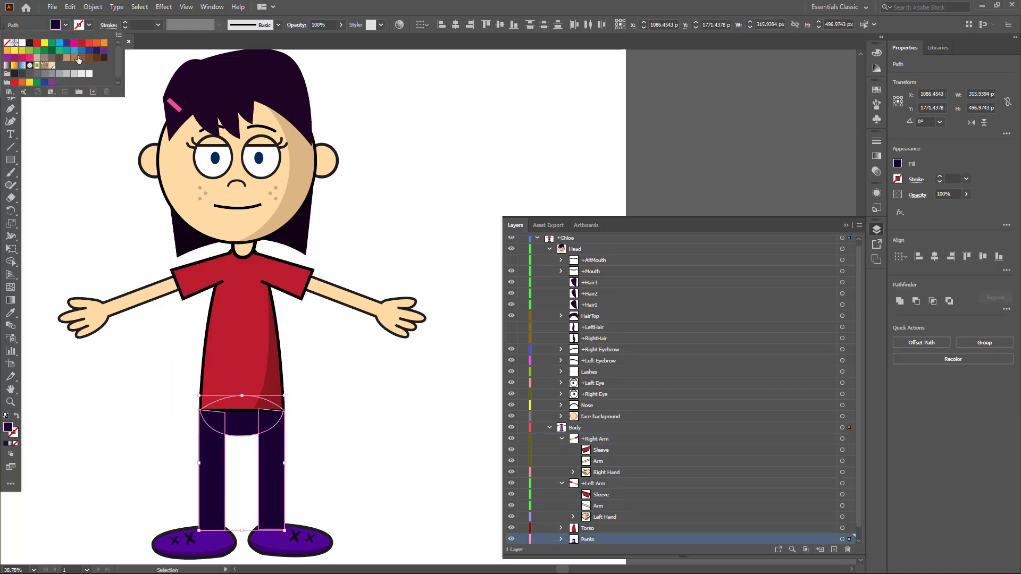
{"action": "left_click", "coordinate": [81, 52]}
Step: Recolour both shoes dark brown
{"action": "left_click", "coordinate": [303, 543]}
{"action": "left_click", "coordinate": [222, 543], "text": "shift"}
{"action": "left_click", "coordinate": [64, 25]}
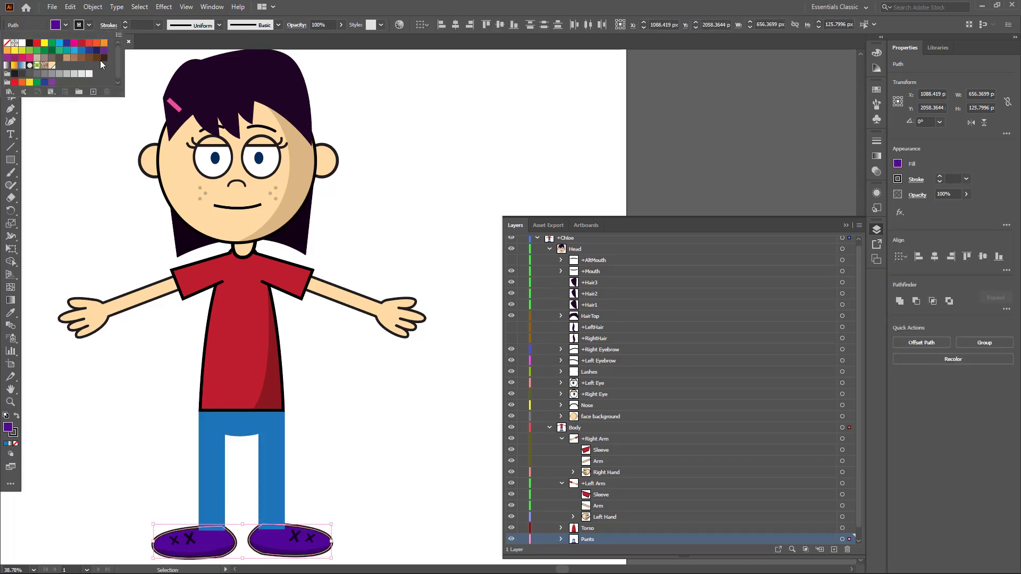
{"action": "left_click", "coordinate": [60, 51]}
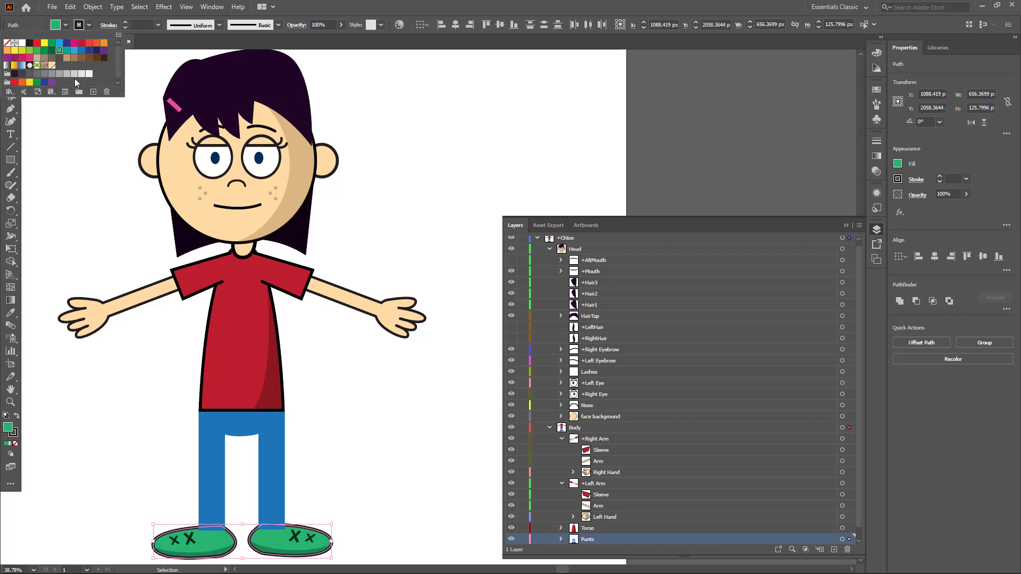
{"action": "left_click", "coordinate": [103, 57]}
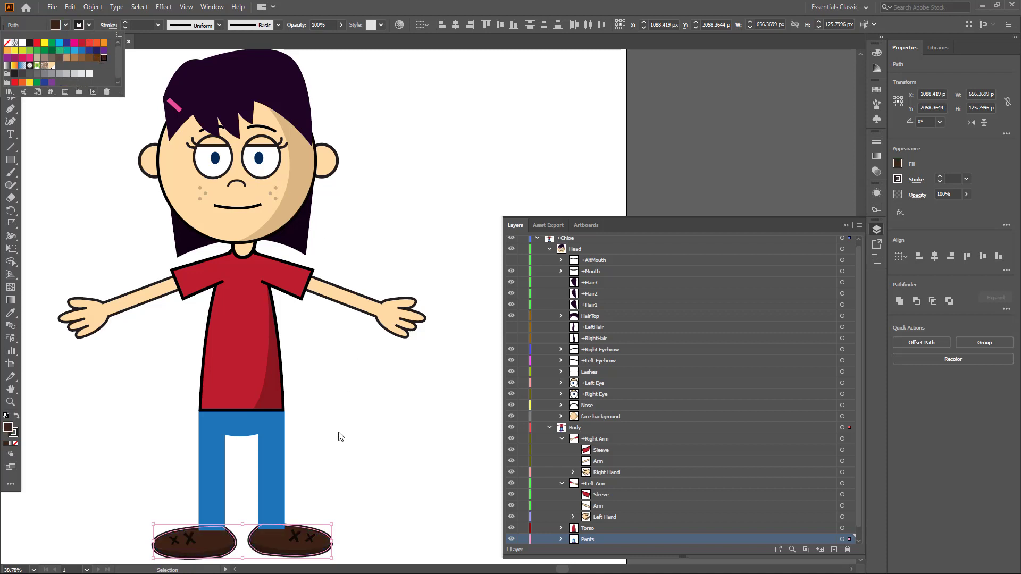
{"action": "left_click", "coordinate": [362, 498]}
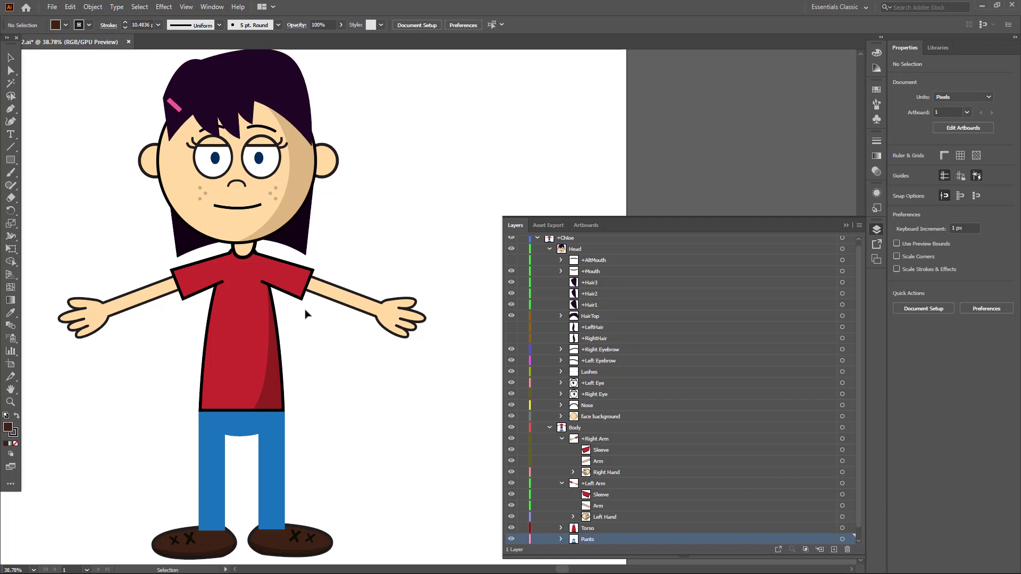
Step: Drag the pink hair clip to the right side of the hair and fill it green
{"action": "scroll", "coordinate": [622, 366], "scroll_direction": "down", "scroll_amount": 1}
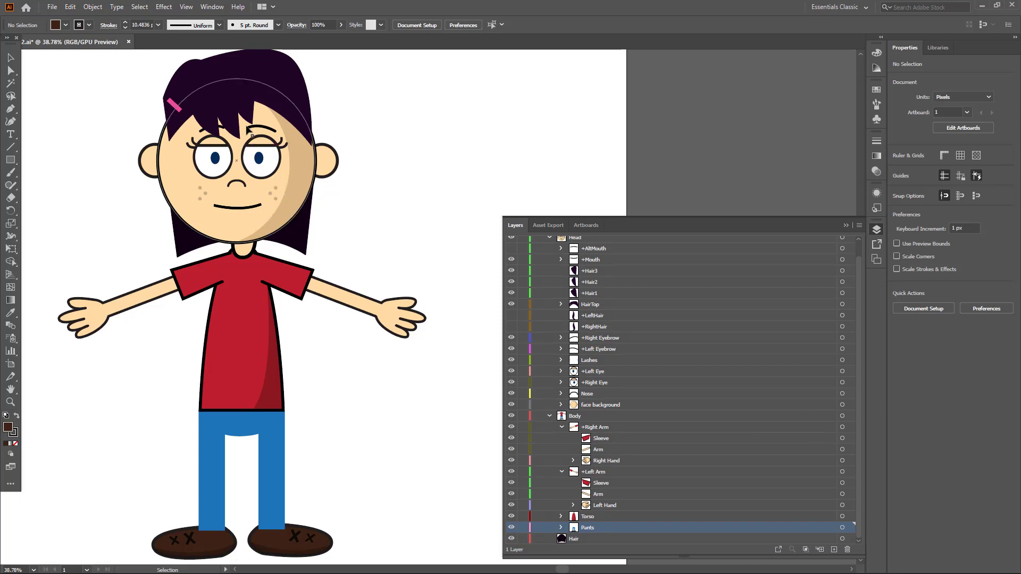
{"action": "left_click", "coordinate": [177, 109]}
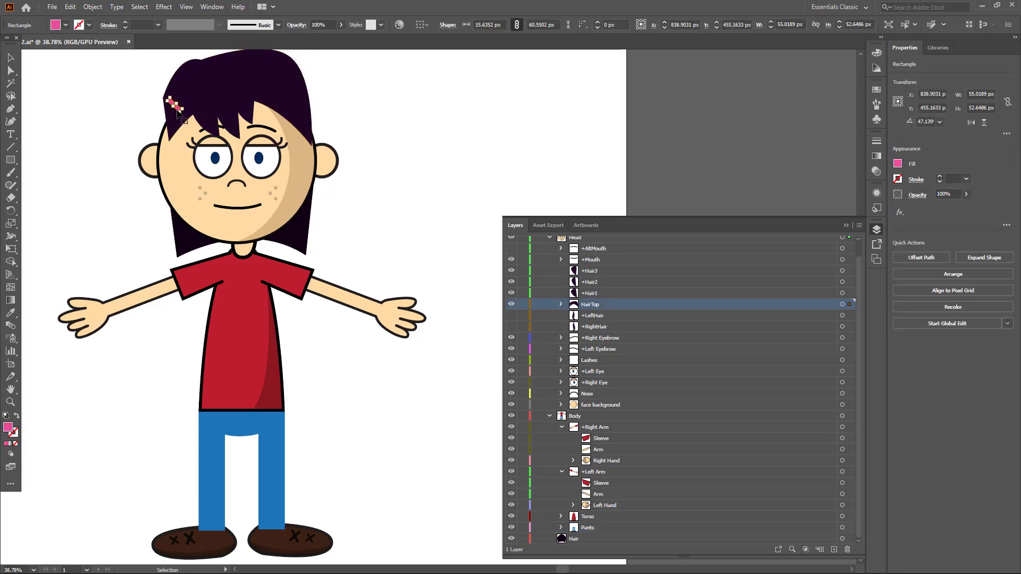
{"action": "left_click_drag", "start_coordinate": [179, 114], "coordinate": [296, 109]}
{"action": "left_click", "coordinate": [66, 26]}
{"action": "left_click", "coordinate": [59, 44]}
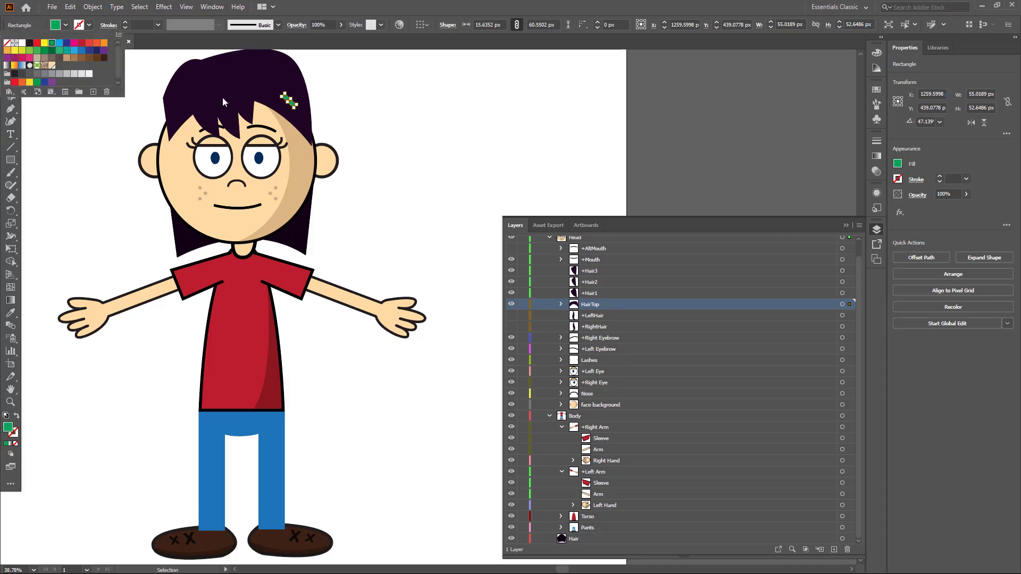
{"action": "left_click", "coordinate": [460, 196]}
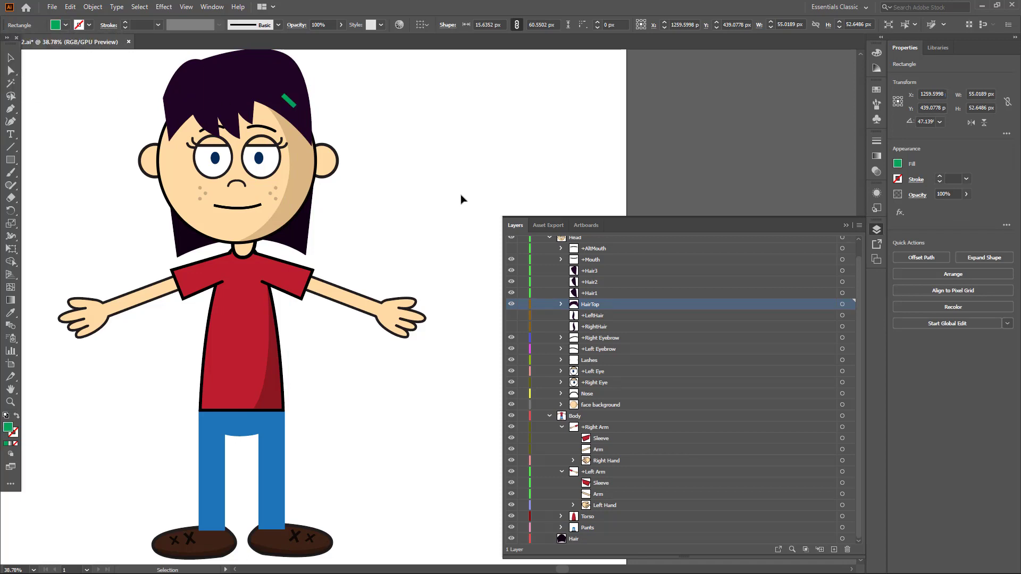
Step: Fill the HairTop shape with the yellow swatch
{"action": "left_click", "coordinate": [266, 74]}
{"action": "left_click", "coordinate": [66, 27]}
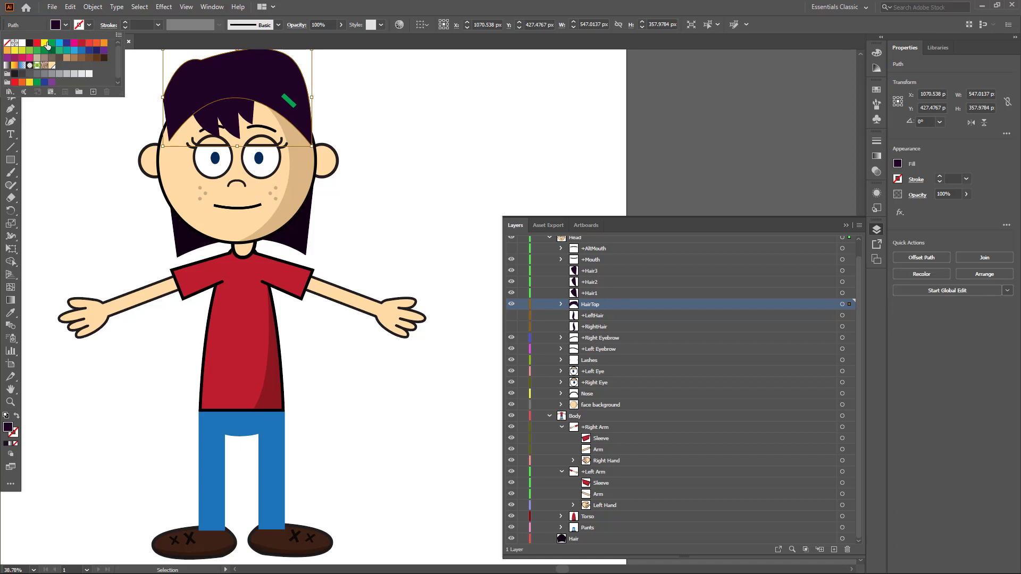
{"action": "left_click", "coordinate": [46, 44]}
{"action": "left_click", "coordinate": [307, 237]}
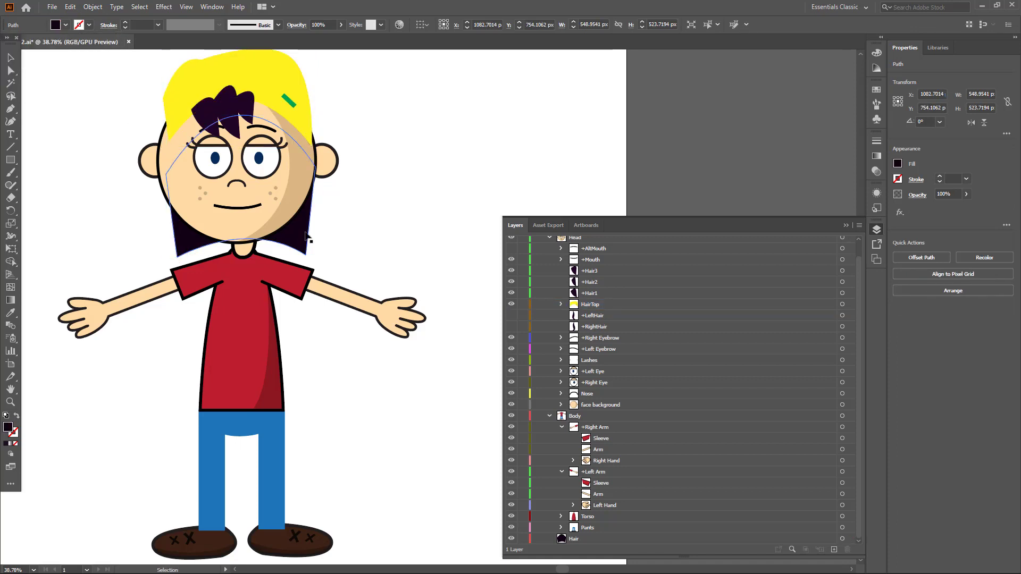
{"action": "left_click", "coordinate": [307, 238], "text": "shift"}
Step: Fill the Hair1, Hair3, back hair and Hair2 pieces yellow
{"action": "left_click", "coordinate": [246, 107], "text": "shift"}
{"action": "left_click", "coordinate": [203, 112], "text": "shift"}
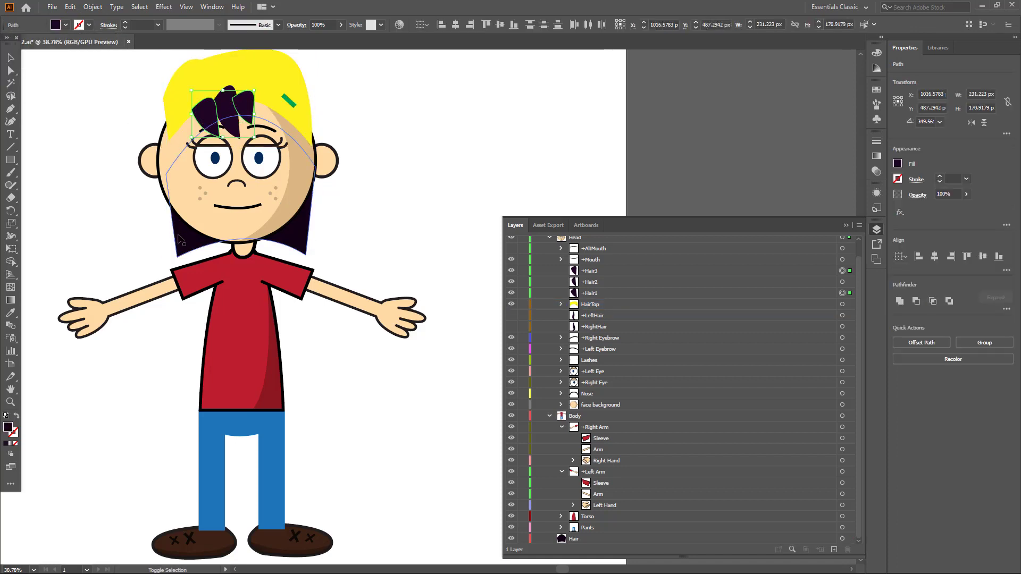
{"action": "left_click", "coordinate": [185, 248], "text": "shift"}
{"action": "left_click", "coordinate": [54, 25]}
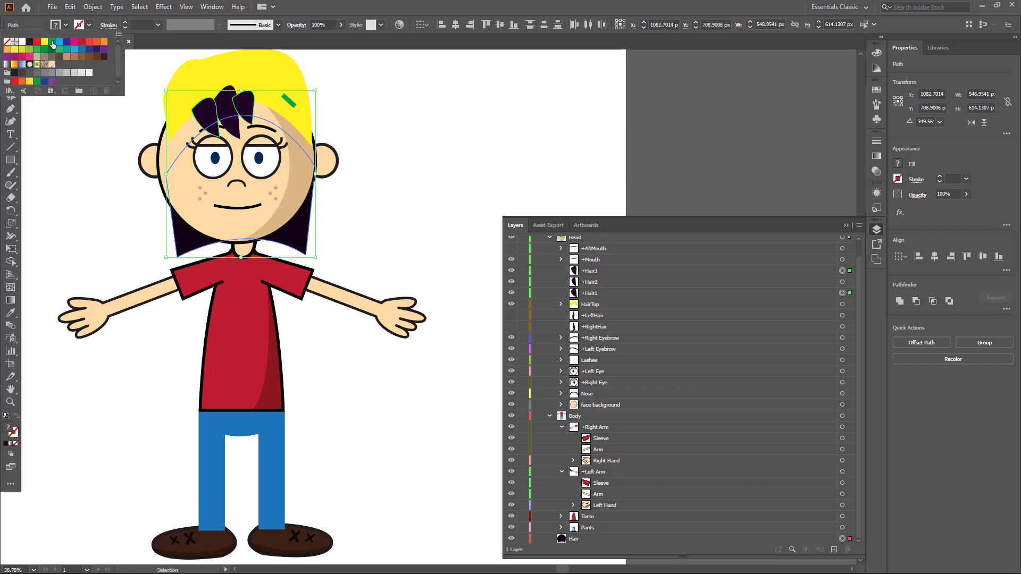
{"action": "left_click", "coordinate": [46, 43]}
{"action": "left_click", "coordinate": [221, 96]}
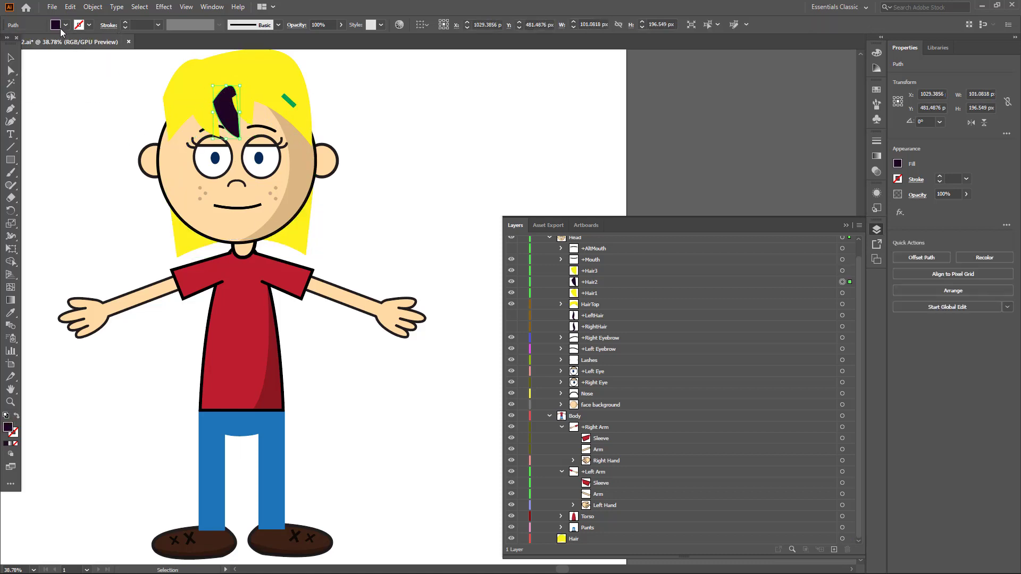
{"action": "left_click", "coordinate": [58, 26]}
{"action": "left_click", "coordinate": [47, 43]}
{"action": "left_click", "coordinate": [399, 174]}
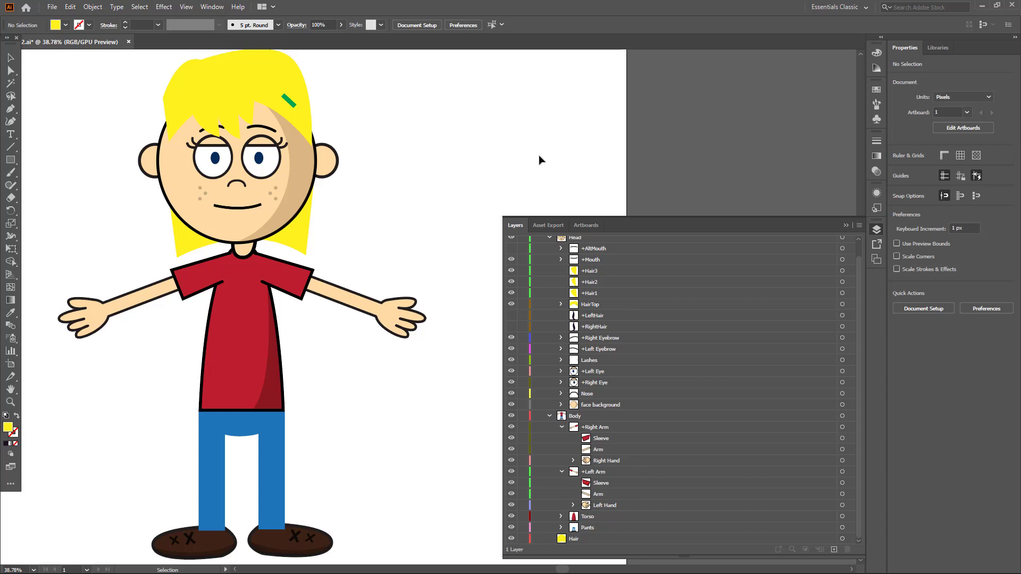
Step: Save the recoloured artwork in legacy format and test the wave pose in Character Animator
{"action": "key", "text": "ctrl+s"}
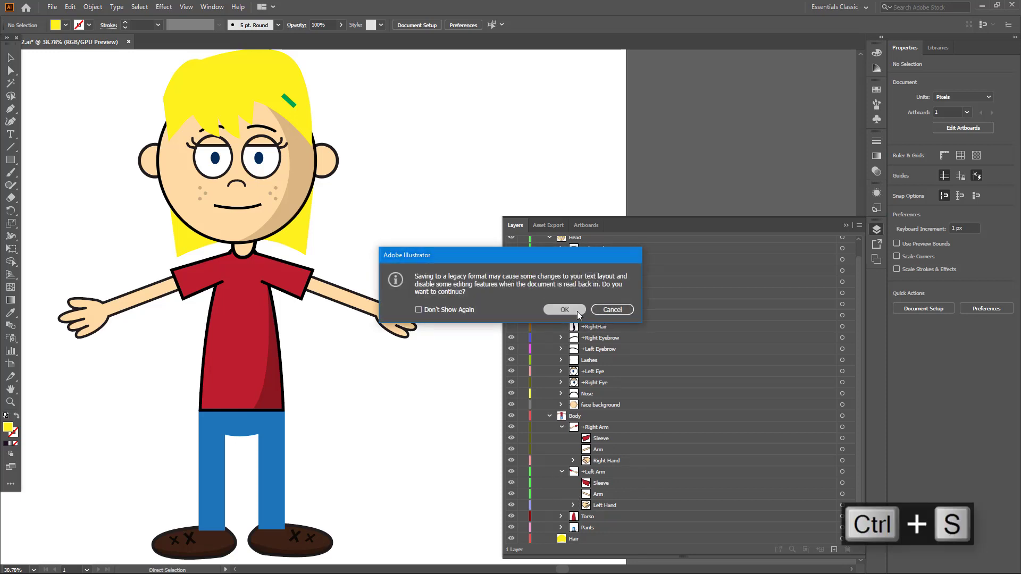
{"action": "left_click", "coordinate": [577, 311]}
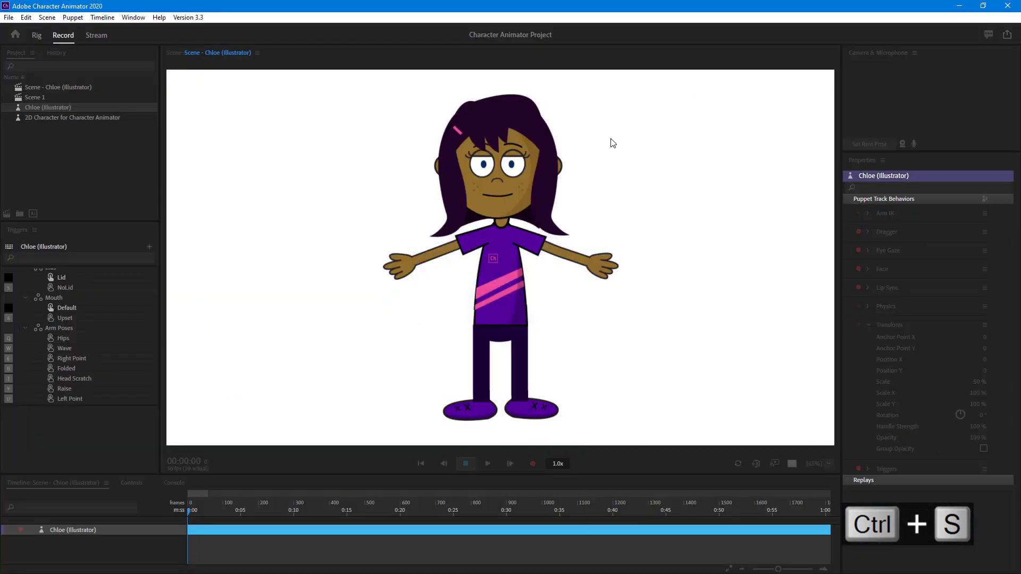
{"action": "left_click", "coordinate": [610, 205]}
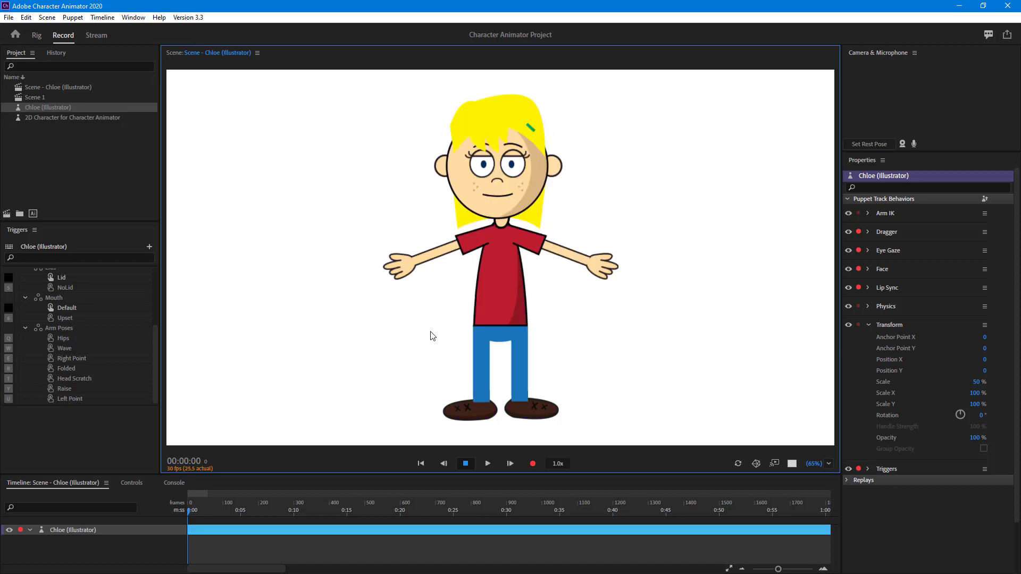
{"action": "key", "text": "w"}
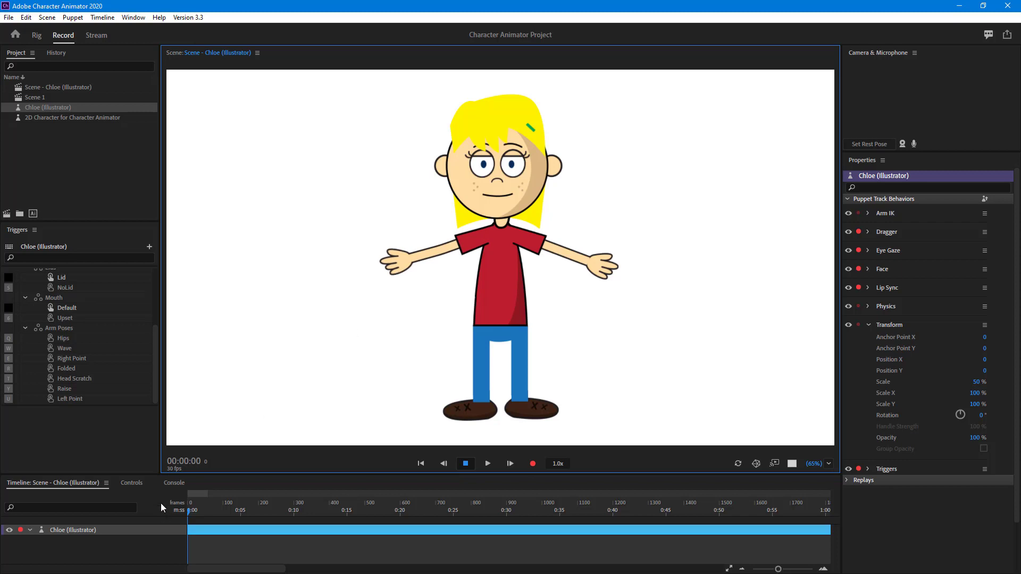
Step: Fire the four hand-pose triggers and the blink trigger in the Controls panel
{"action": "left_click", "coordinate": [134, 485]}
{"action": "left_click", "coordinate": [50, 534]}
{"action": "left_click", "coordinate": [84, 535]}
{"action": "left_click", "coordinate": [136, 535]}
{"action": "left_click", "coordinate": [196, 541]}
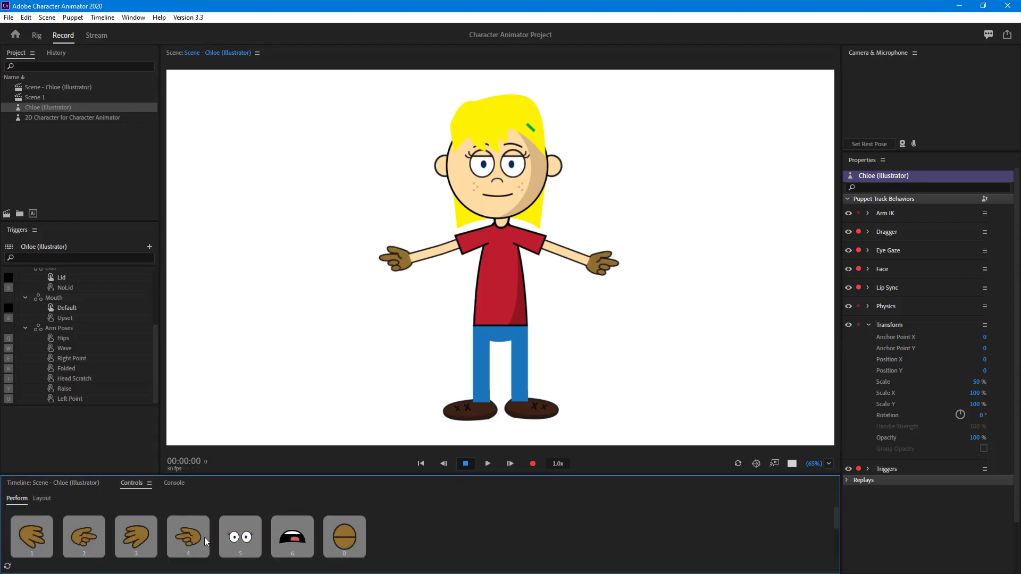
{"action": "left_click", "coordinate": [350, 535]}
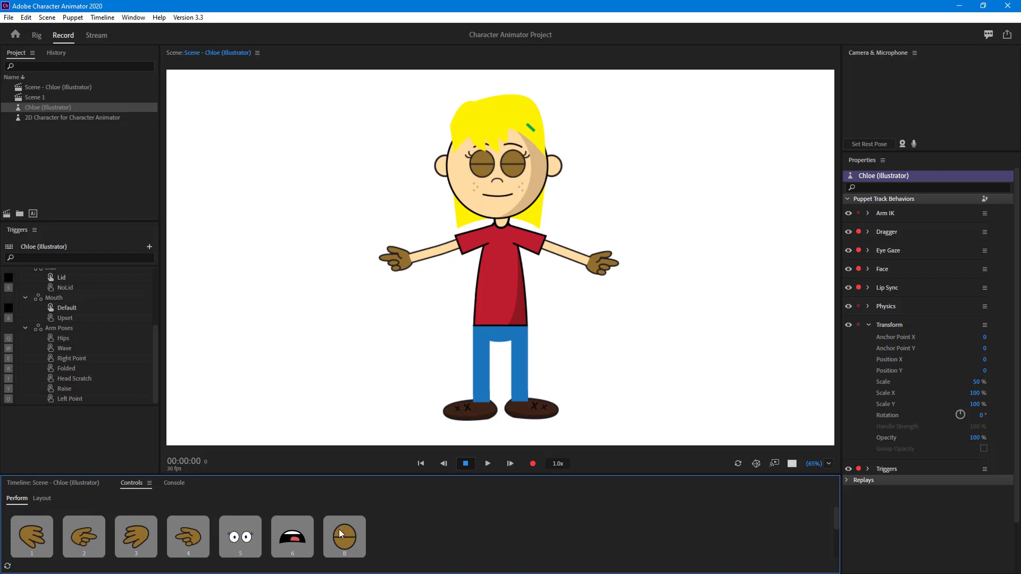
Step: Shrink Character Animator and bring Illustrator back to the front, maximized
{"action": "left_click", "coordinate": [982, 6]}
{"action": "mouse_move", "coordinate": [736, 21]}
{"action": "left_mouse_down"}
{"action": "mouse_move", "coordinate": [733, 125]}
{"action": "mouse_move", "coordinate": [734, 21]}
{"action": "left_mouse_up"}
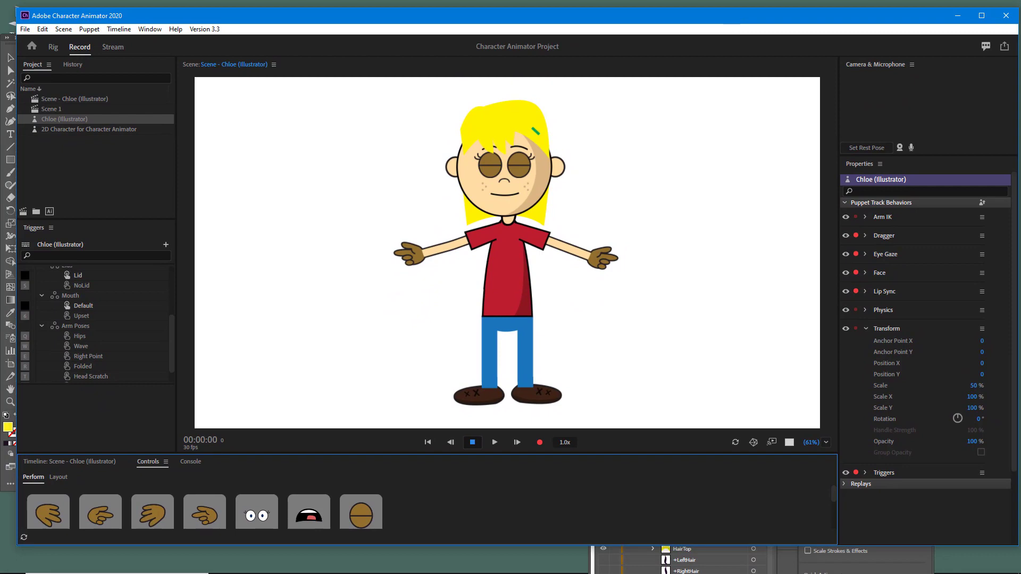
{"action": "left_click", "coordinate": [843, 566]}
{"action": "left_click_drag", "start_coordinate": [714, 280], "coordinate": [558, 2]}
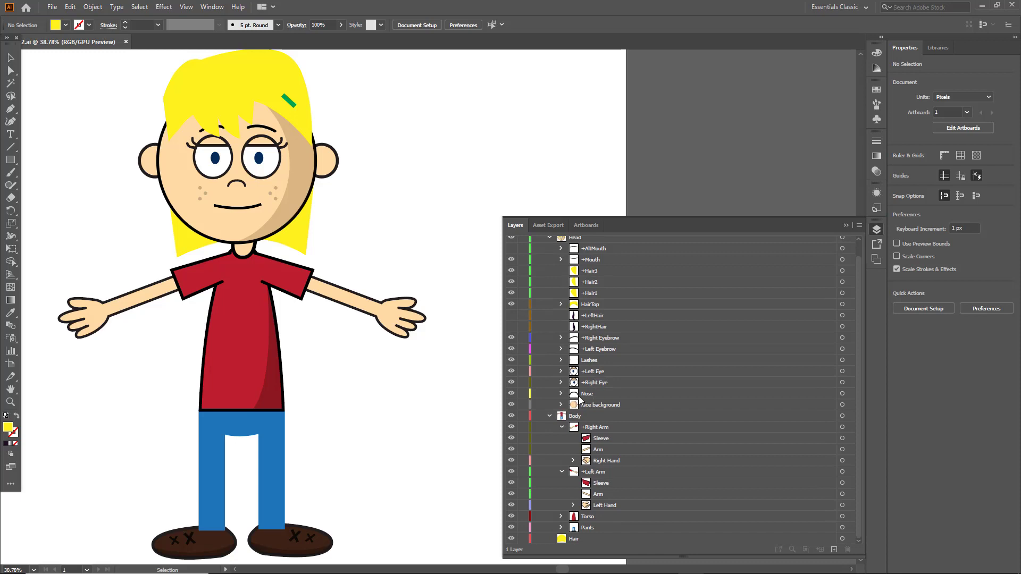
Step: Expand the Left Eye and Right Eye groups and show the Left and Right Blink layers
{"action": "left_click", "coordinate": [560, 382]}
{"action": "left_click", "coordinate": [562, 371]}
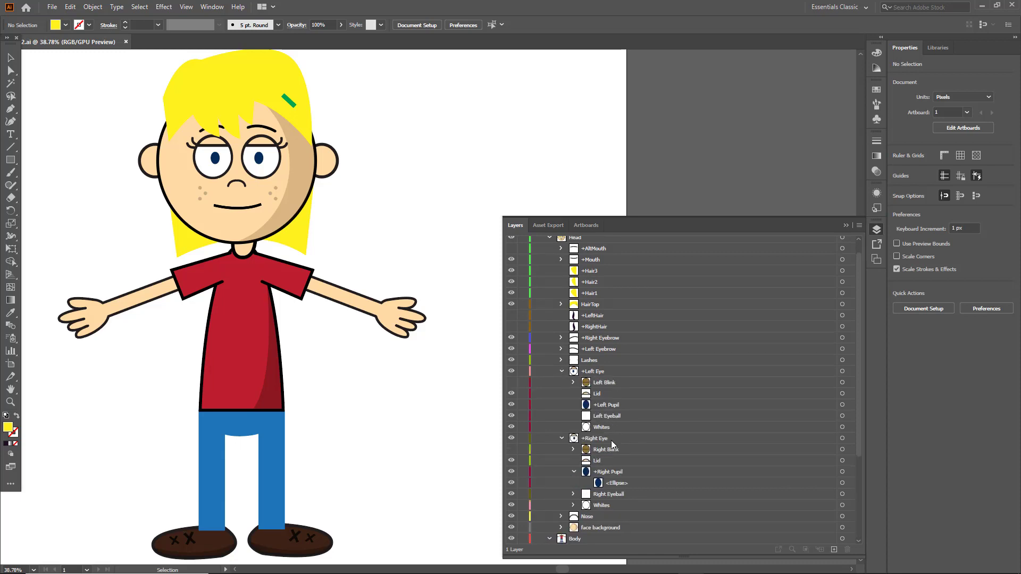
{"action": "left_click", "coordinate": [610, 448]}
{"action": "left_click", "coordinate": [541, 382]}
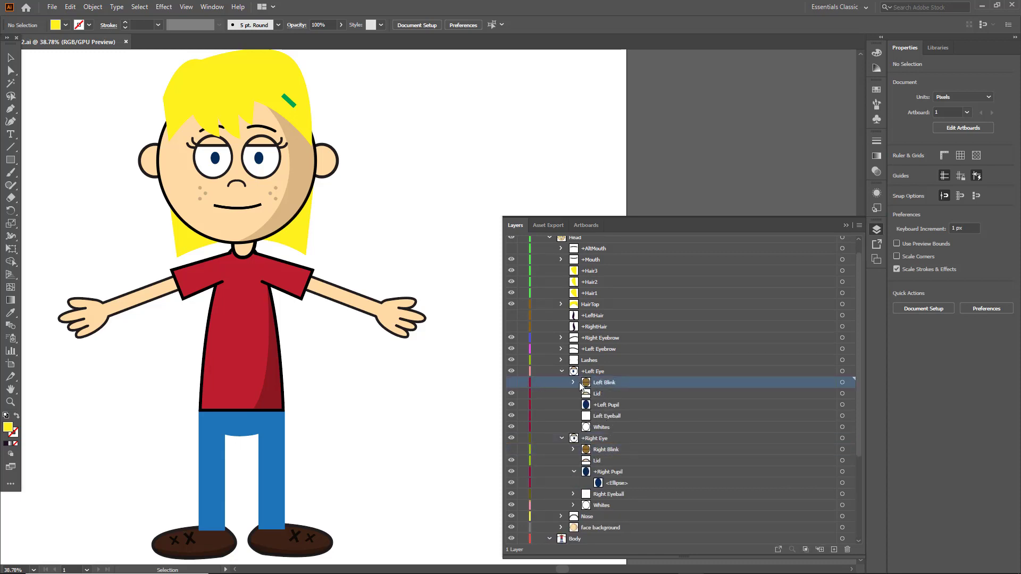
{"action": "left_click", "coordinate": [511, 382]}
{"action": "left_click", "coordinate": [512, 451]}
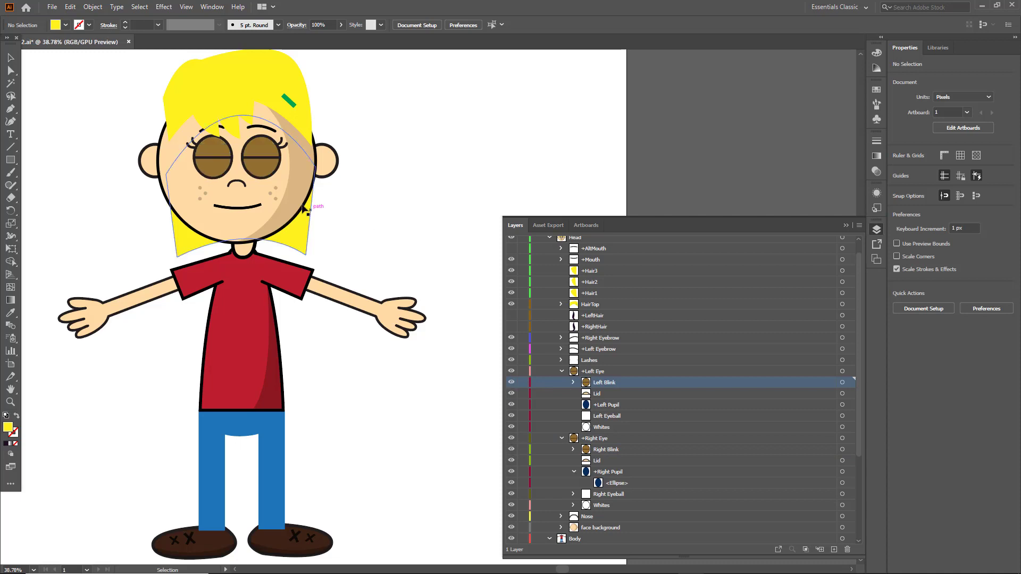
Step: Fill both blink shapes with the light peach skin tone
{"action": "left_click", "coordinate": [250, 160]}
{"action": "left_click", "coordinate": [249, 167], "text": "shift"}
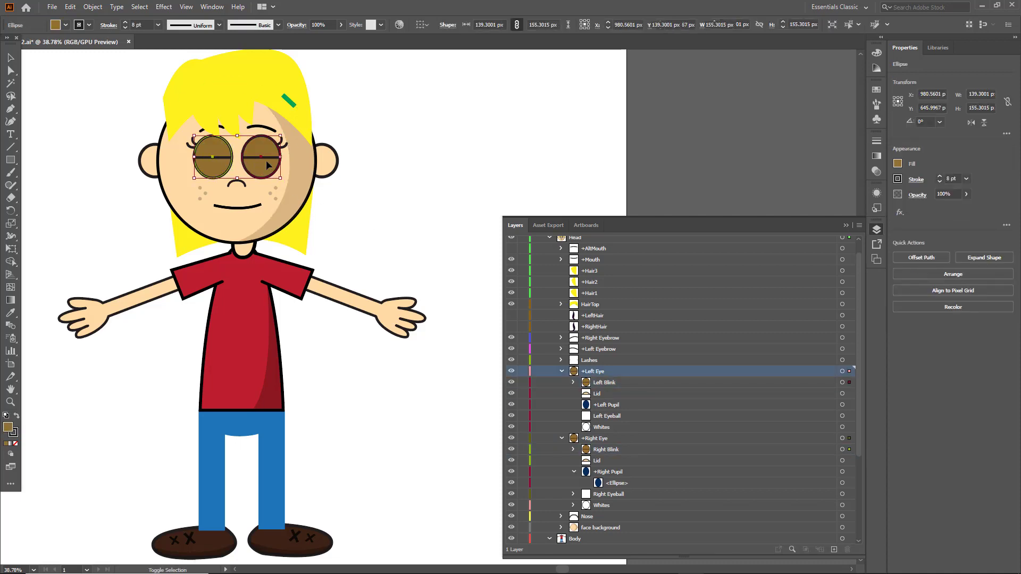
{"action": "left_click", "coordinate": [56, 25]}
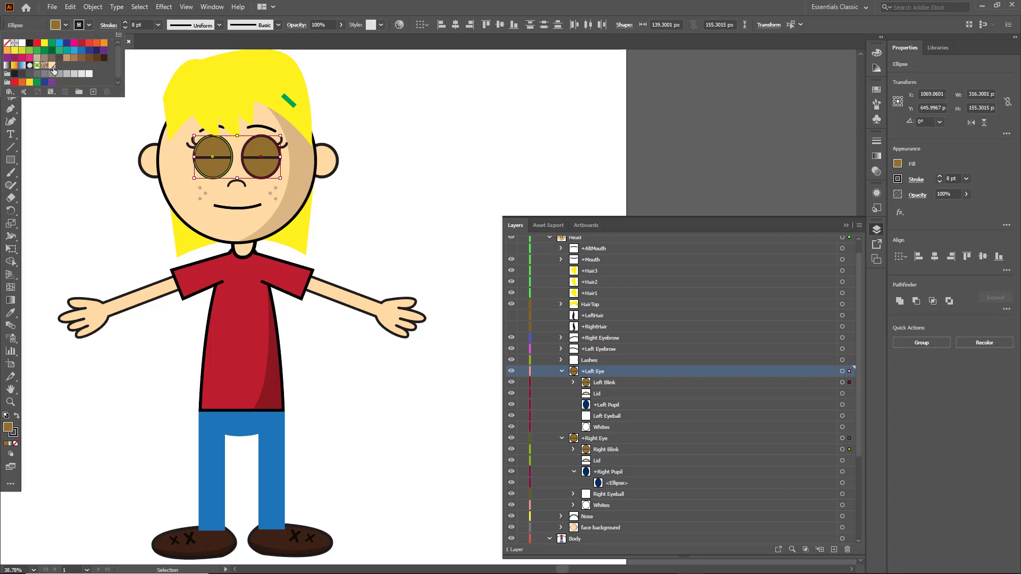
{"action": "left_click", "coordinate": [50, 69]}
{"action": "left_click", "coordinate": [467, 199]}
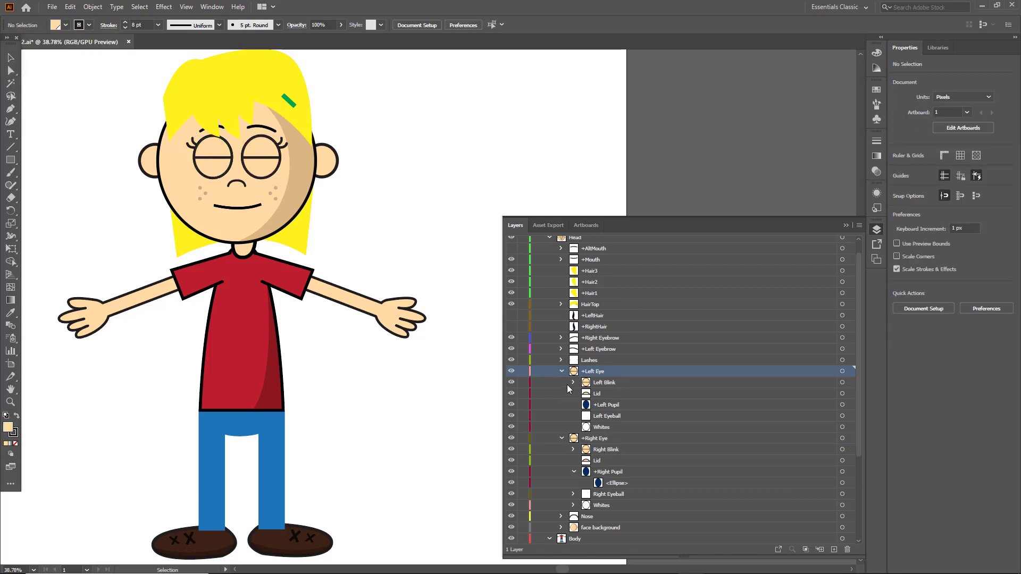
Step: Hide both blink layers again and collapse the Left Eye group
{"action": "left_click", "coordinate": [510, 383]}
{"action": "left_click", "coordinate": [510, 450]}
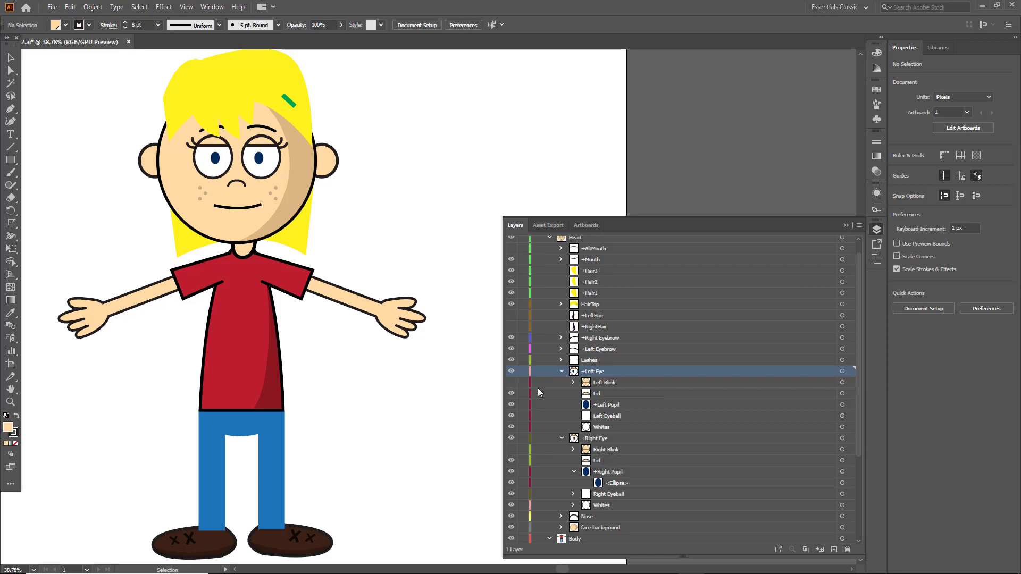
{"action": "left_click", "coordinate": [561, 371]}
{"action": "scroll", "coordinate": [587, 394], "scroll_direction": "down", "scroll_amount": 3}
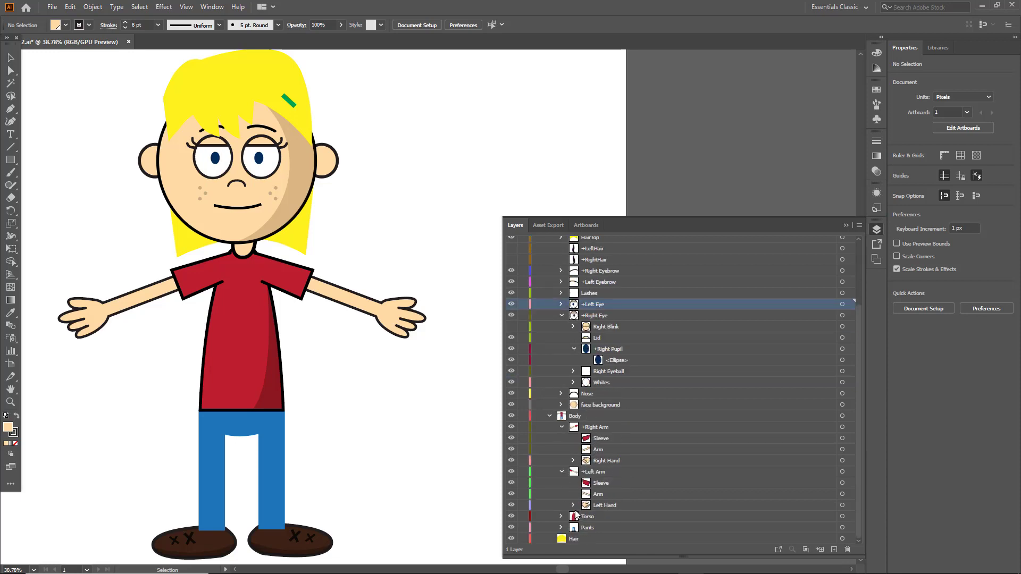
Step: Expand both hand groups and select their Flip and Point layers
{"action": "left_click", "coordinate": [572, 505]}
{"action": "left_click", "coordinate": [573, 461]}
{"action": "scroll", "coordinate": [577, 460], "scroll_direction": "down", "scroll_amount": 3}
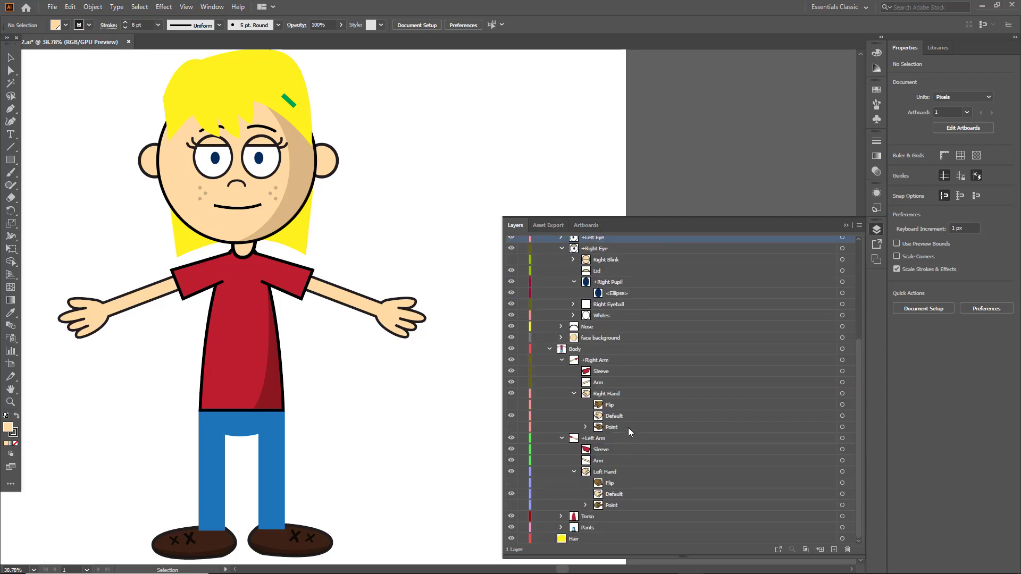
{"action": "left_click", "coordinate": [612, 405]}
{"action": "left_click", "coordinate": [612, 428]}
{"action": "left_click", "coordinate": [609, 483]}
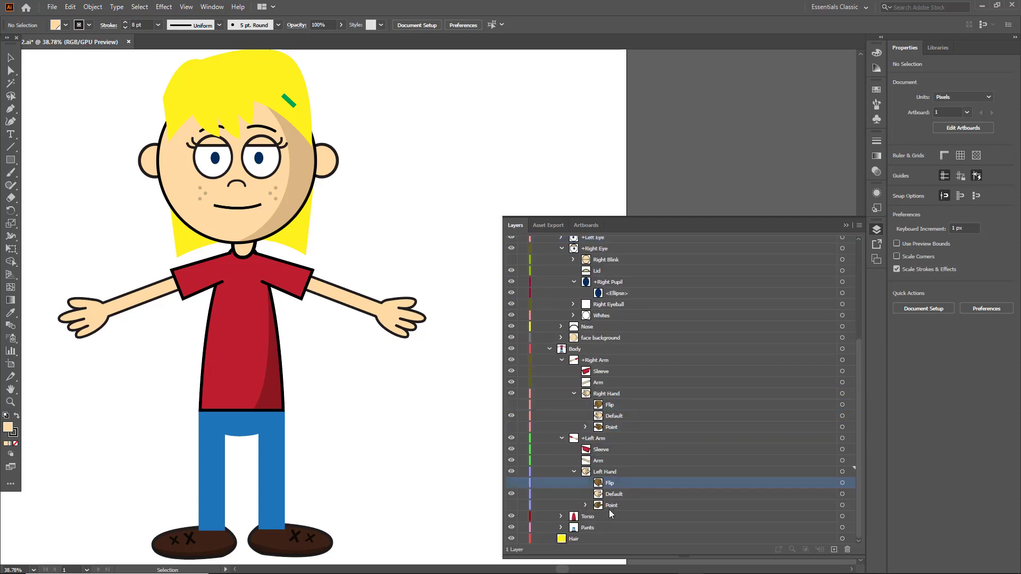
{"action": "left_click", "coordinate": [609, 505], "text": "ctrl"}
{"action": "left_click", "coordinate": [60, 25]}
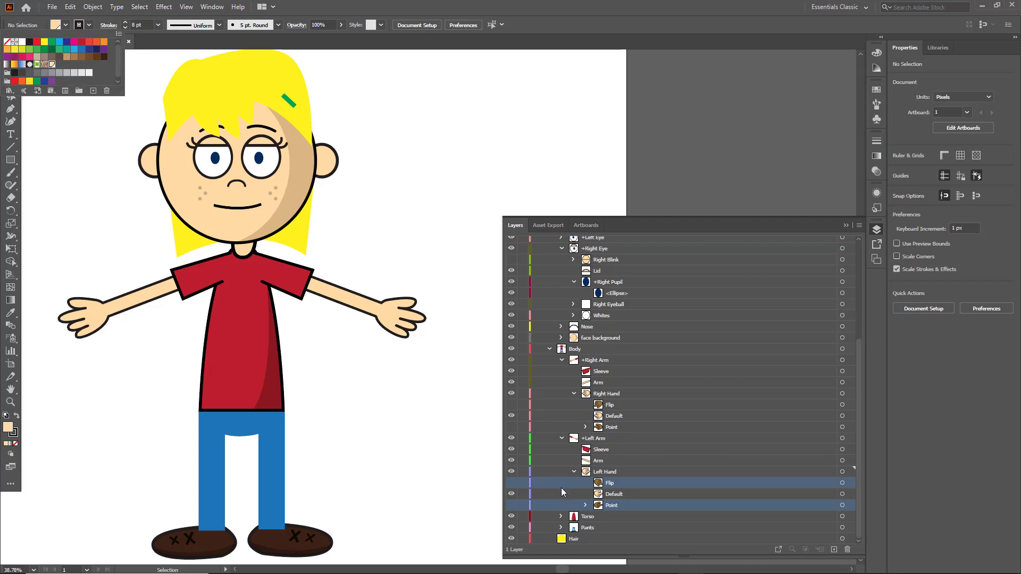
{"action": "left_click", "coordinate": [513, 482]}
Step: Make the Flip and Point art visible for both the Left and Right Hand
{"action": "left_click", "coordinate": [513, 483]}
{"action": "left_click", "coordinate": [513, 504]}
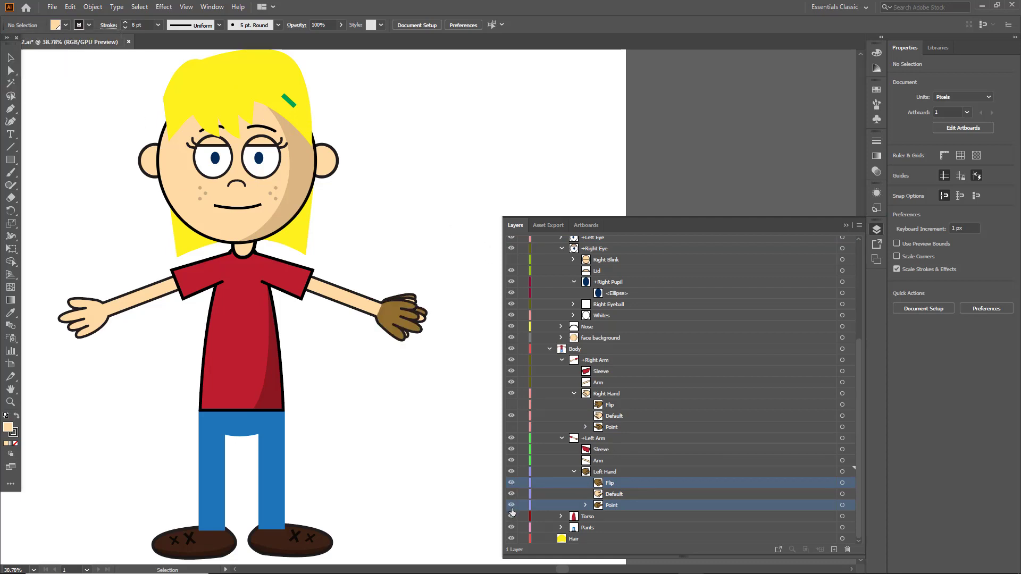
{"action": "left_click", "coordinate": [512, 426]}
{"action": "left_click", "coordinate": [511, 405]}
{"action": "left_click", "coordinate": [613, 404]}
{"action": "left_click", "coordinate": [612, 428], "text": "ctrl"}
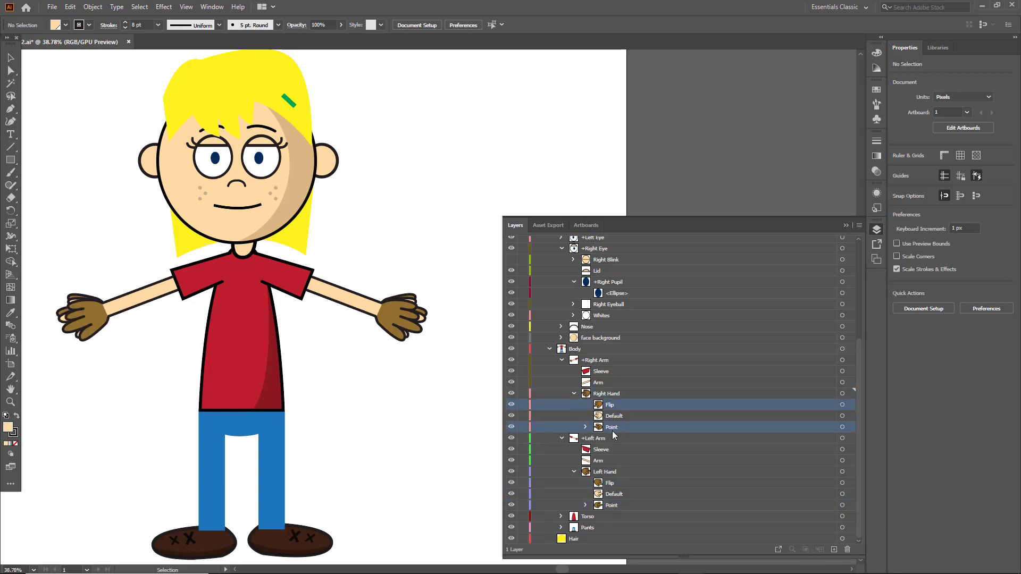
{"action": "left_click", "coordinate": [612, 484]}
{"action": "left_click", "coordinate": [612, 505], "text": "ctrl"}
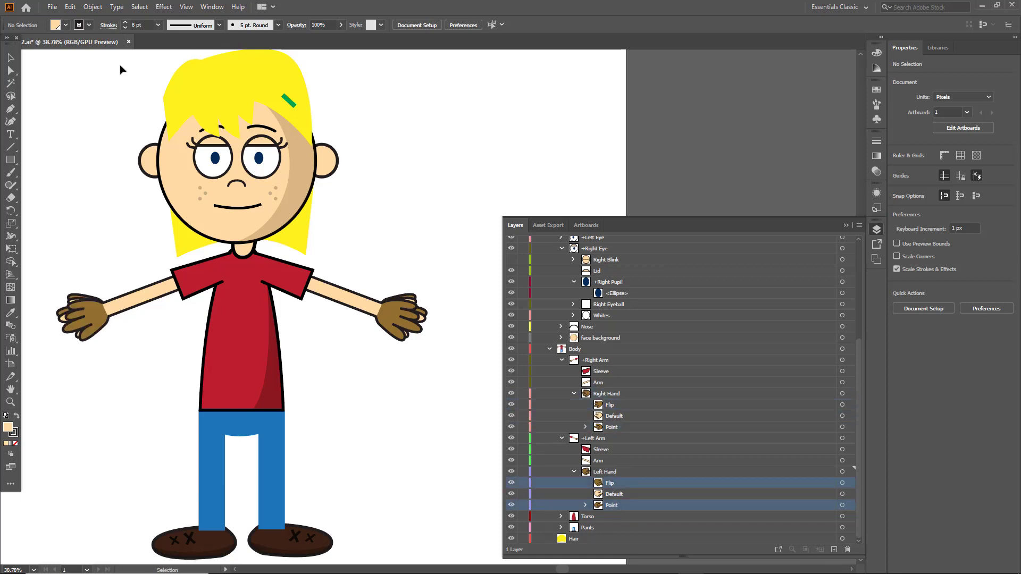
{"action": "left_click", "coordinate": [65, 25]}
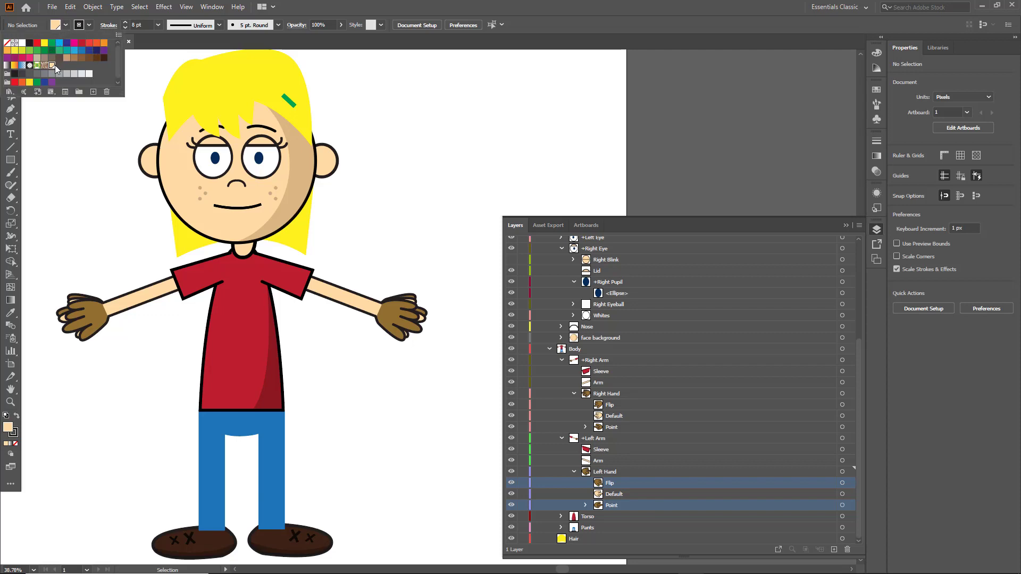
{"action": "left_click", "coordinate": [92, 150]}
Step: Fill both brown gloves with the peach skin tone
{"action": "left_click", "coordinate": [82, 319]}
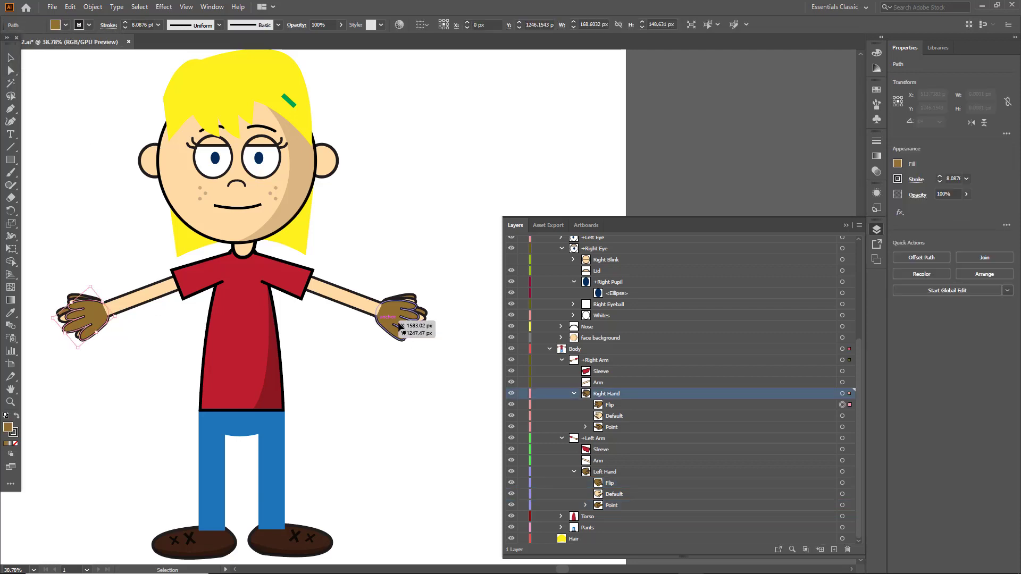
{"action": "left_click", "coordinate": [402, 316], "text": "shift"}
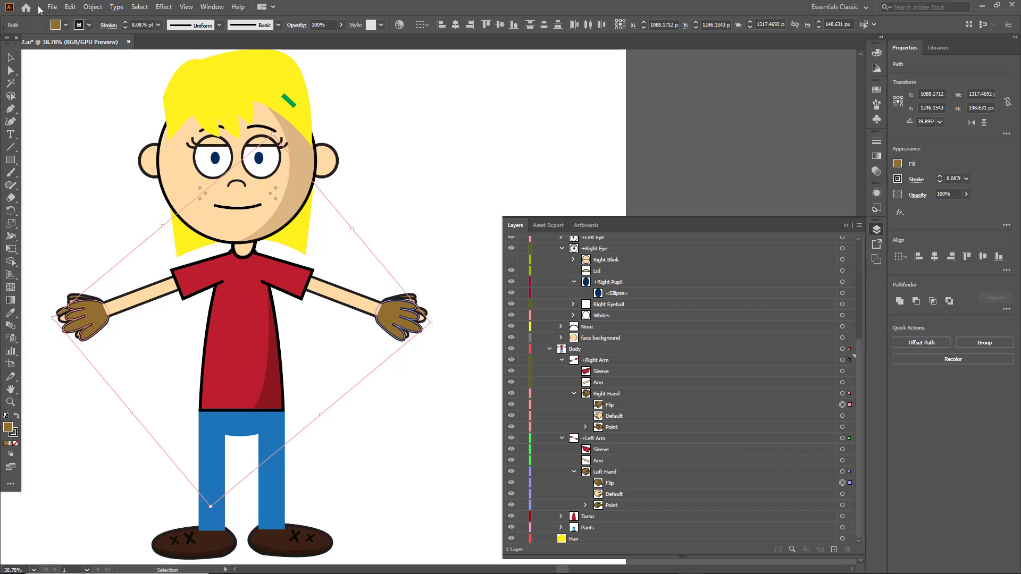
{"action": "left_click", "coordinate": [66, 25]}
{"action": "left_click", "coordinate": [57, 65]}
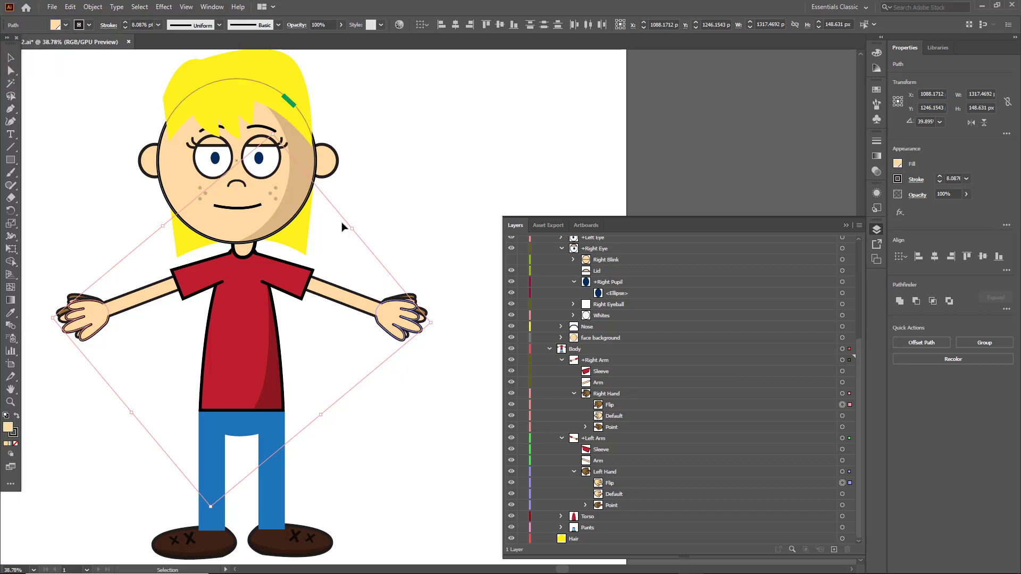
Step: Recolour both brown pointing hands to the peach skin tone
{"action": "left_click", "coordinate": [604, 439]}
{"action": "left_click", "coordinate": [607, 506]}
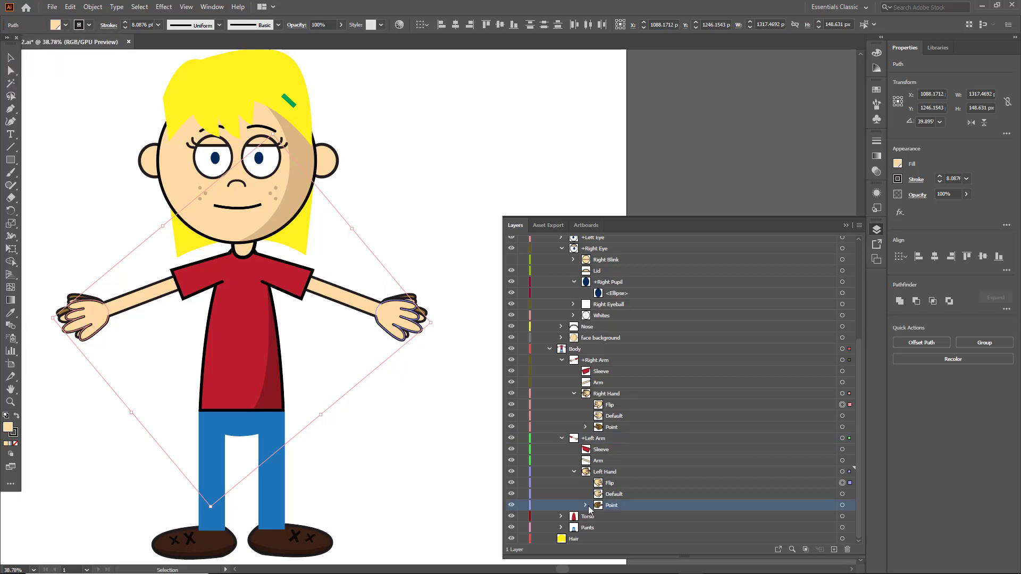
{"action": "left_click", "coordinate": [585, 506]}
{"action": "left_click", "coordinate": [640, 472]}
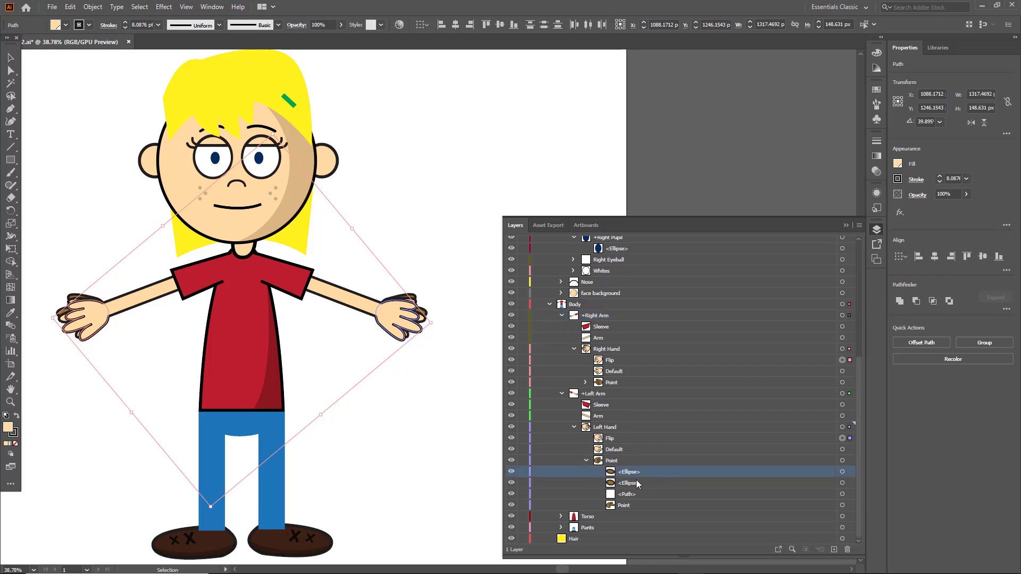
{"action": "left_click", "coordinate": [84, 301]}
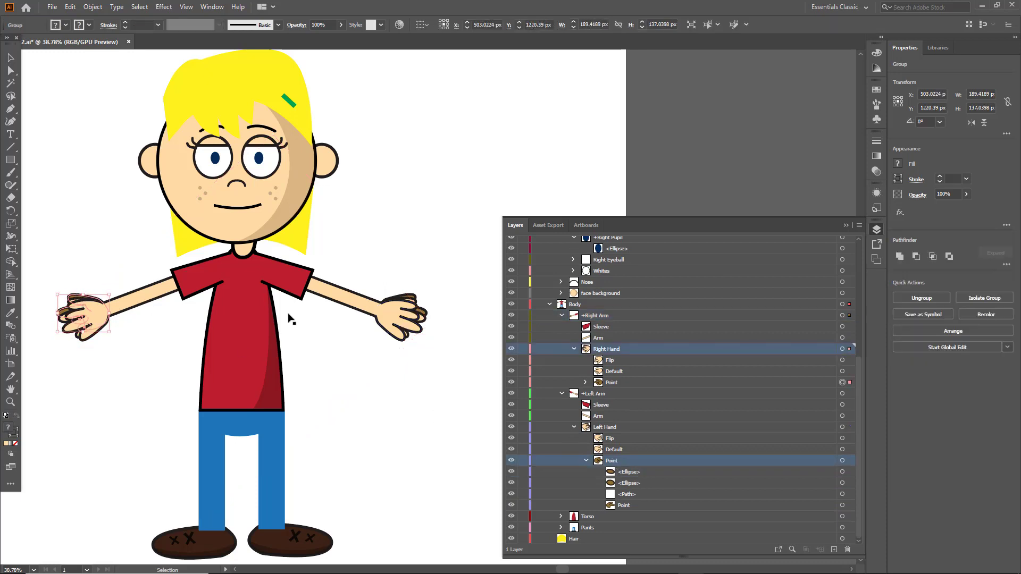
{"action": "left_click", "coordinate": [412, 291], "text": "shift"}
{"action": "left_click", "coordinate": [56, 25]}
{"action": "left_click", "coordinate": [52, 64]}
{"action": "left_click", "coordinate": [84, 159]}
{"action": "left_click", "coordinate": [84, 159]}
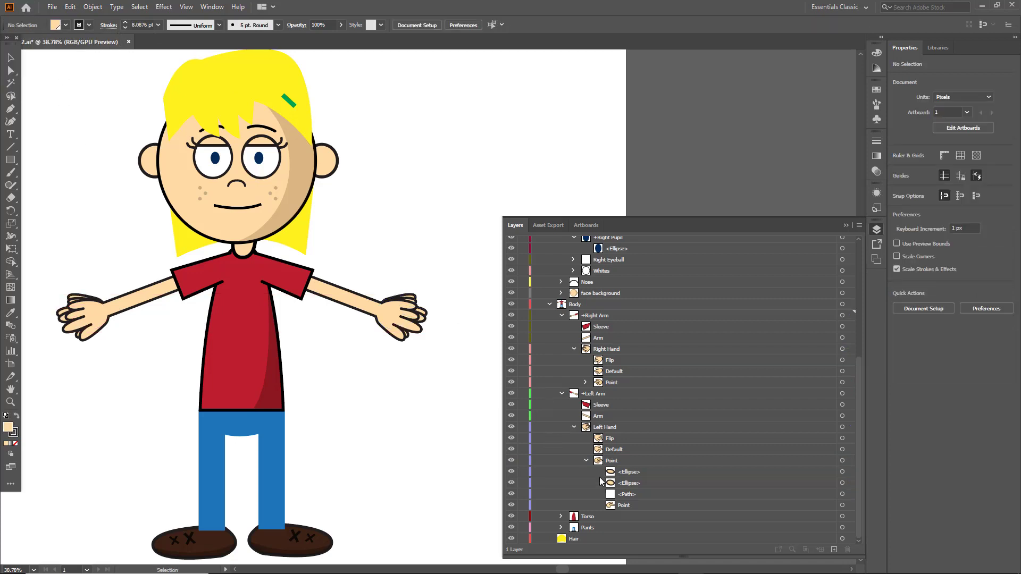
Step: Collapse the Point layer and hide the Flip art on both hands, leaving Point visible
{"action": "left_click", "coordinate": [587, 460]}
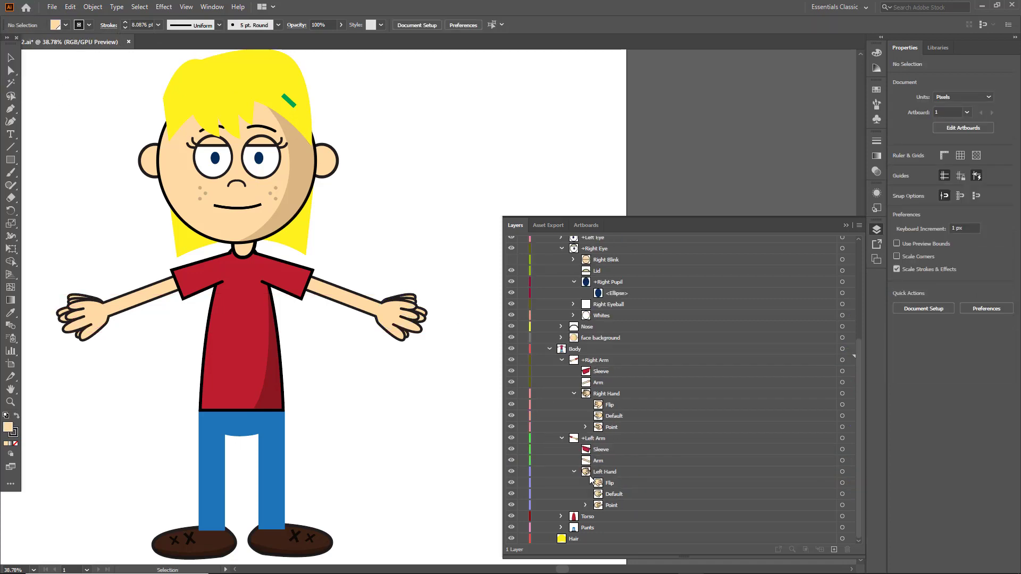
{"action": "left_click", "coordinate": [512, 483]}
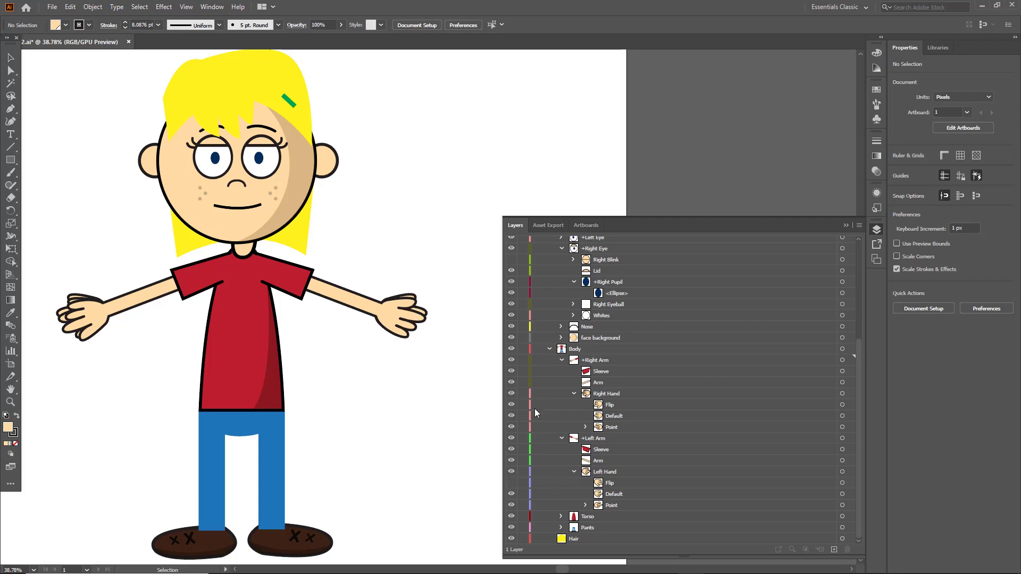
{"action": "left_click", "coordinate": [513, 405]}
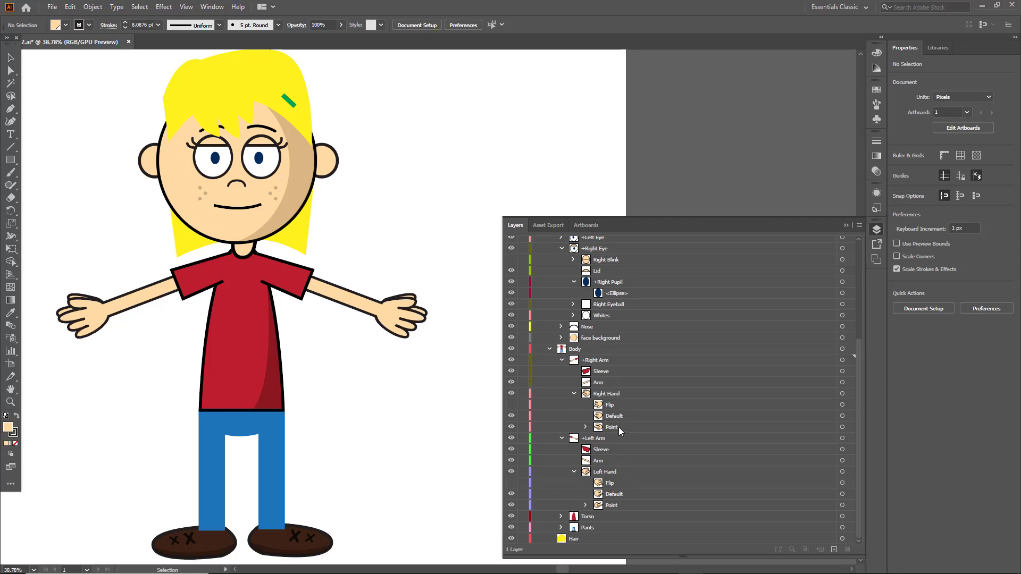
{"action": "left_click", "coordinate": [619, 430]}
{"action": "left_click", "coordinate": [511, 428]}
{"action": "left_click", "coordinate": [511, 428]}
Step: Save the artwork in legacy format and bring up the puppet's triggers in Character Animator
{"action": "key", "text": "ctrl+s"}
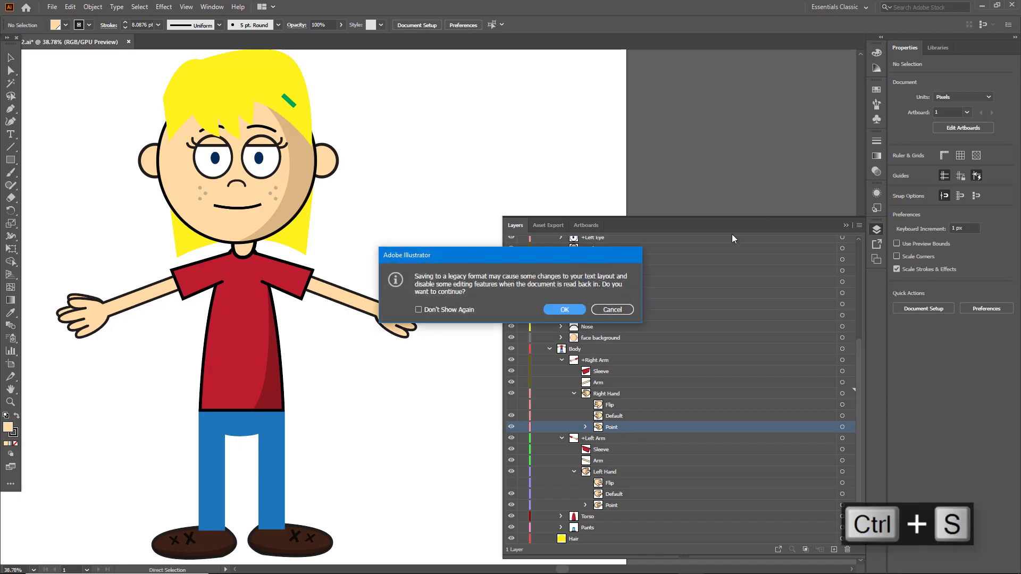
{"action": "left_click", "coordinate": [560, 308]}
{"action": "key", "text": "alt+Tab"}
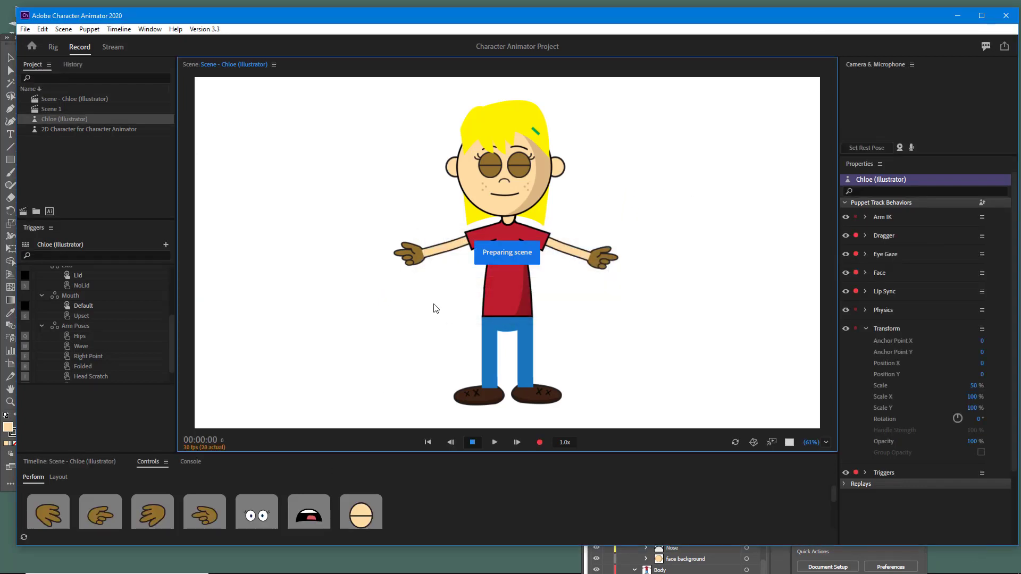
{"action": "left_click", "coordinate": [197, 510]}
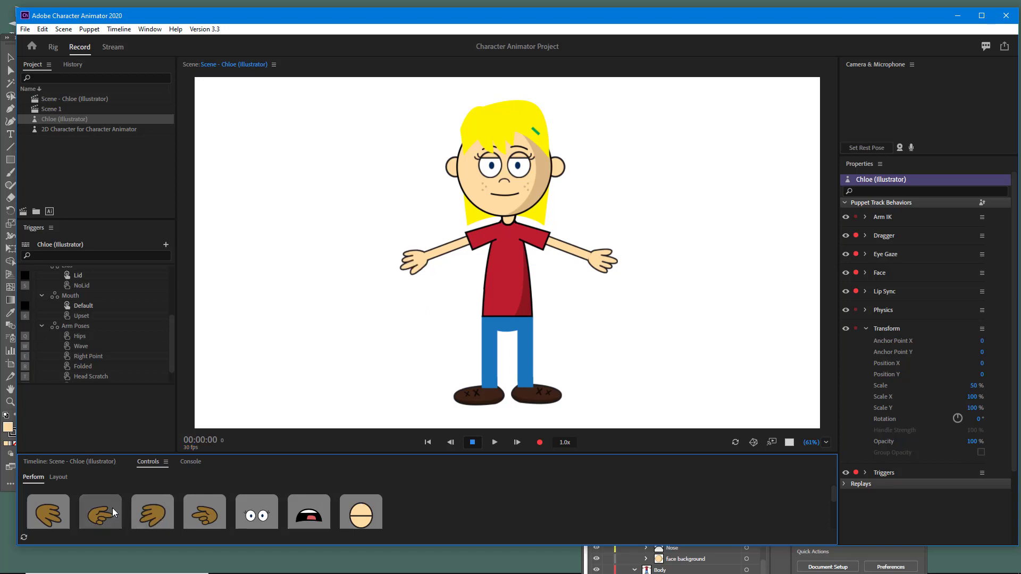
{"action": "left_click", "coordinate": [194, 462]}
{"action": "left_click", "coordinate": [149, 462]}
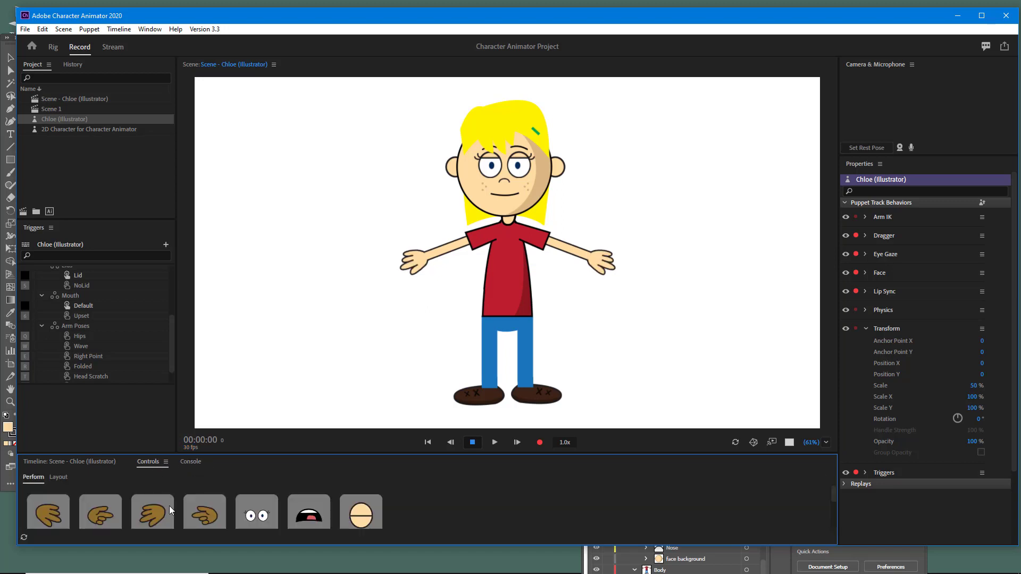
Step: Test the blink, pointing hand, third hand pose and upset mouth triggers, then maximize the window
{"action": "left_click", "coordinate": [372, 515]}
{"action": "left_click", "coordinate": [195, 512]}
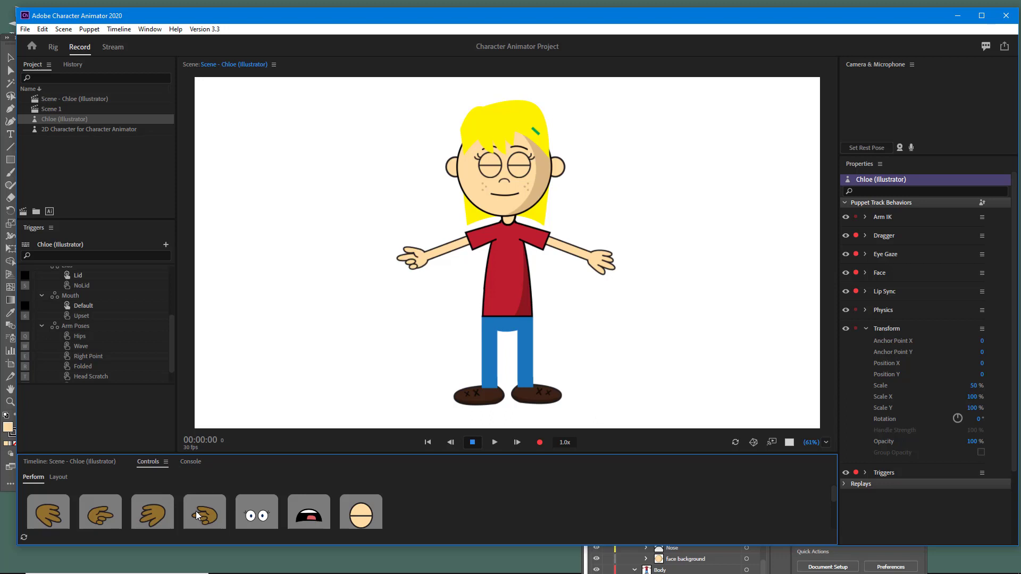
{"action": "left_click", "coordinate": [168, 516]}
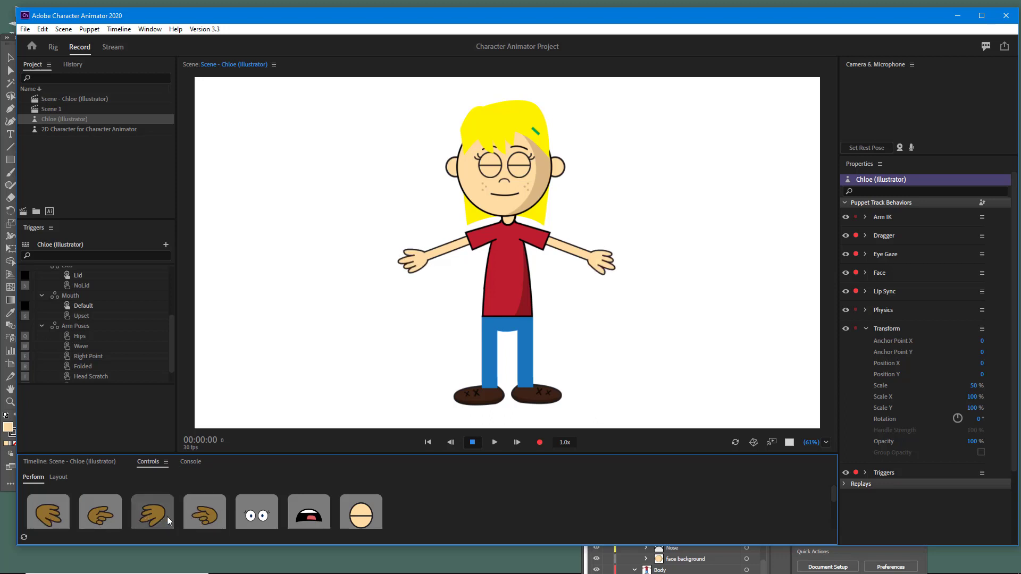
{"action": "left_click", "coordinate": [308, 519]}
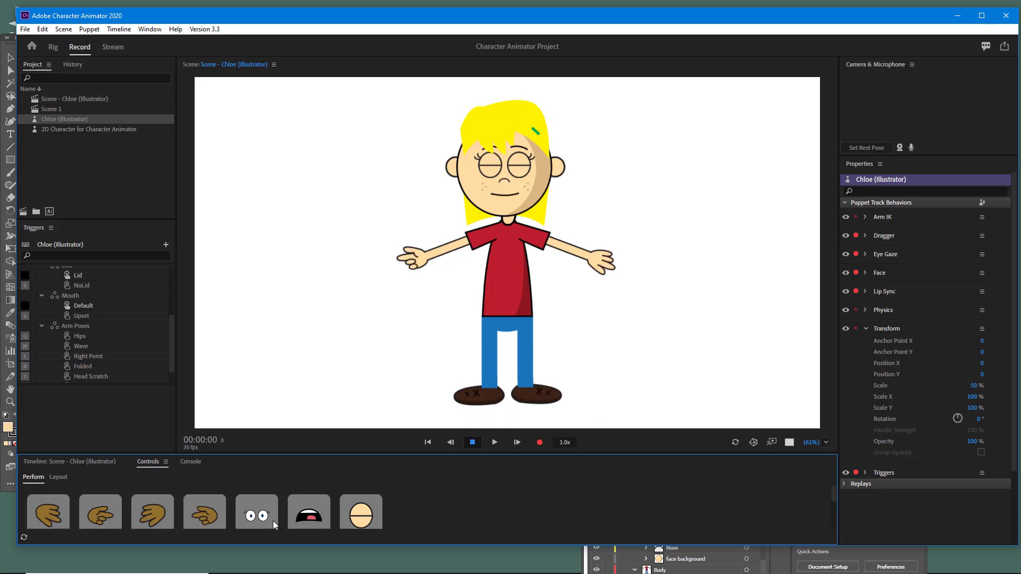
{"action": "left_click", "coordinate": [371, 520]}
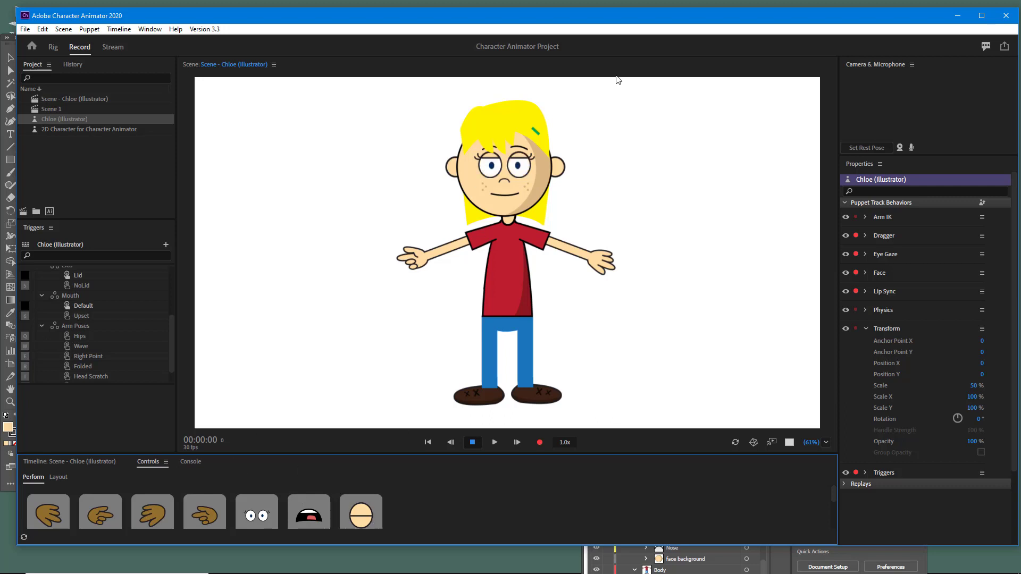
{"action": "double_click", "coordinate": [622, 16]}
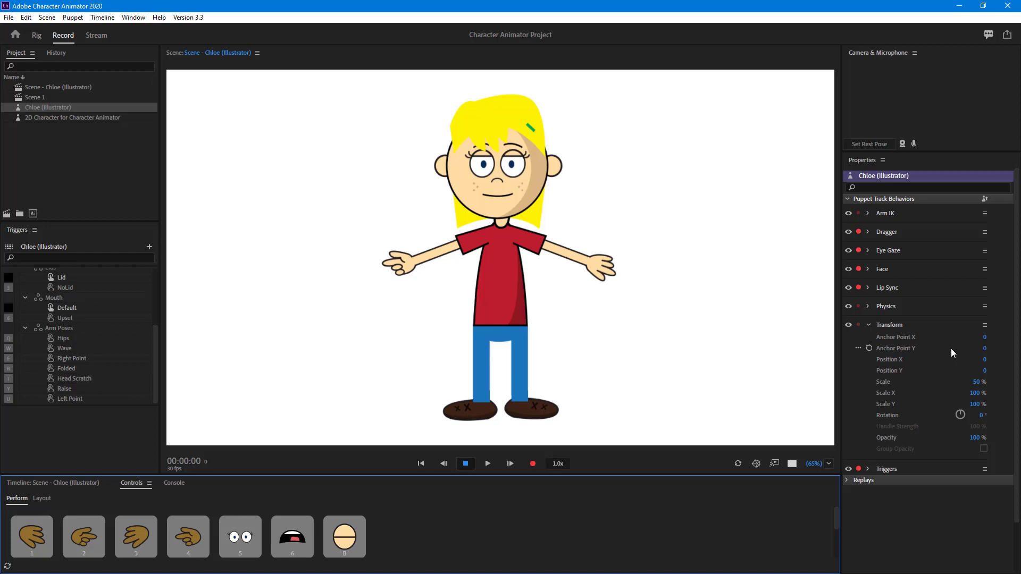
Step: Raise Chloe's right arm with the W wave trigger and drag the peach hand around
{"action": "left_click", "coordinate": [590, 276]}
{"action": "key", "text": "w"}
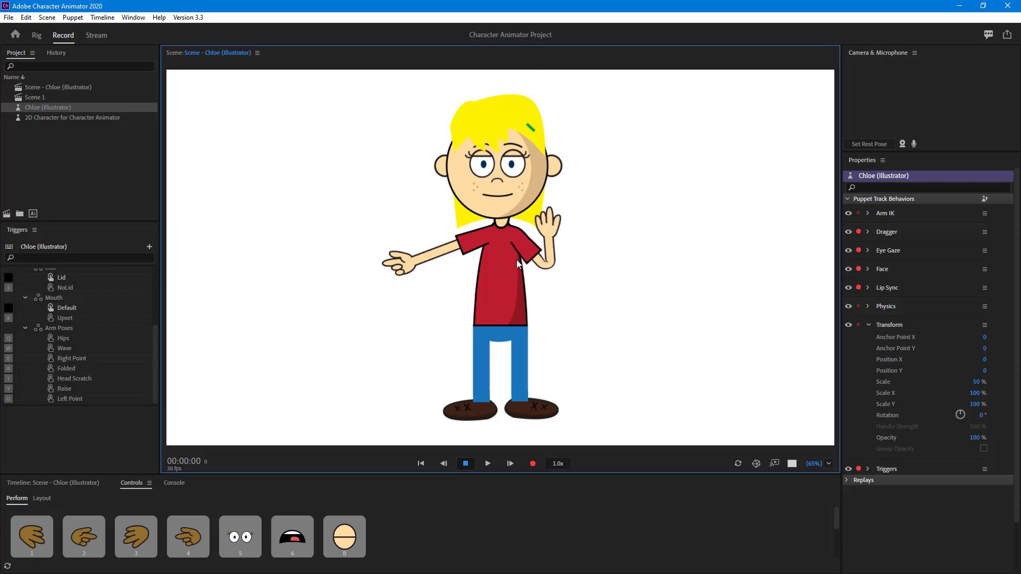
{"action": "left_click_drag", "start_coordinate": [515, 261], "coordinate": [543, 257]}
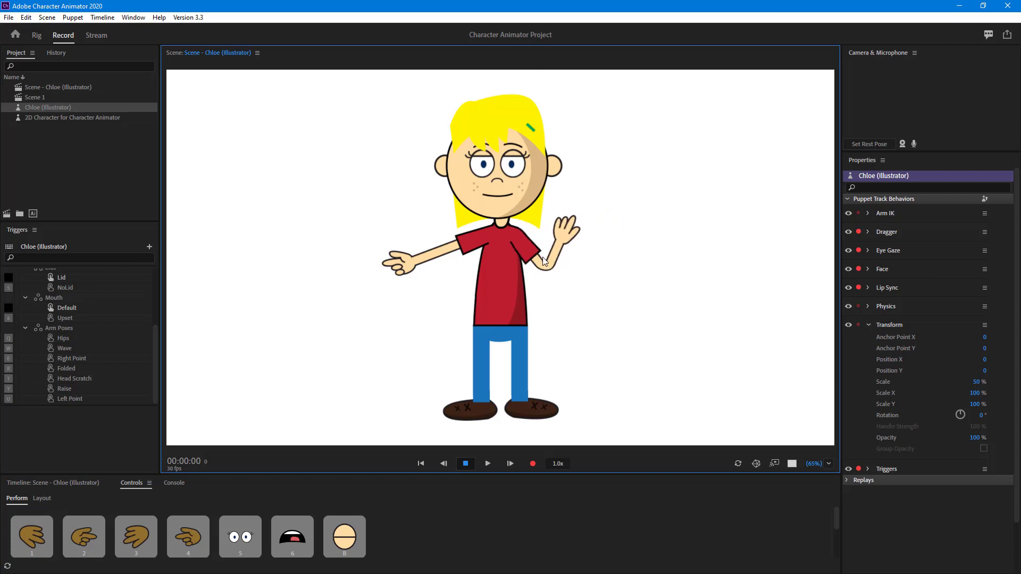